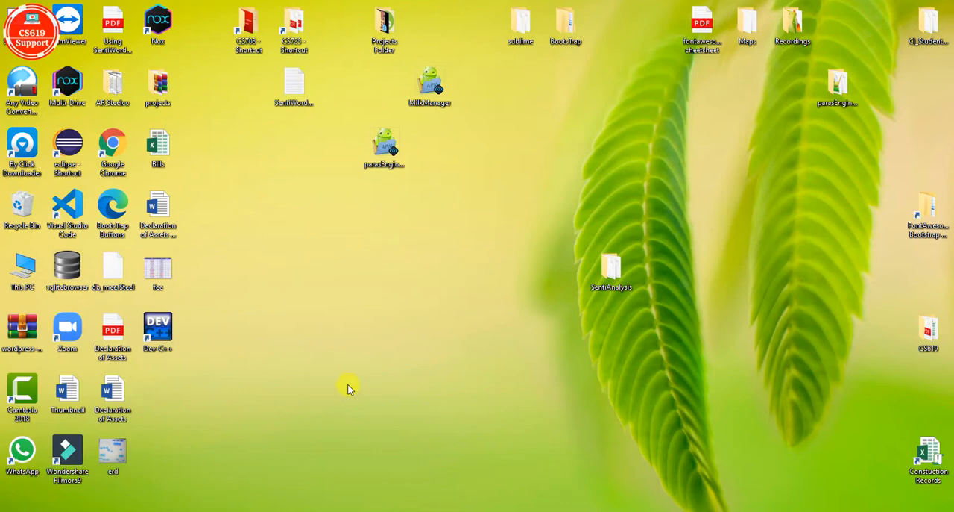
# Open the erd image from the desktop, review the movie, user and admin entities, and minimise it.
pyautogui.doubleClick(117, 453)
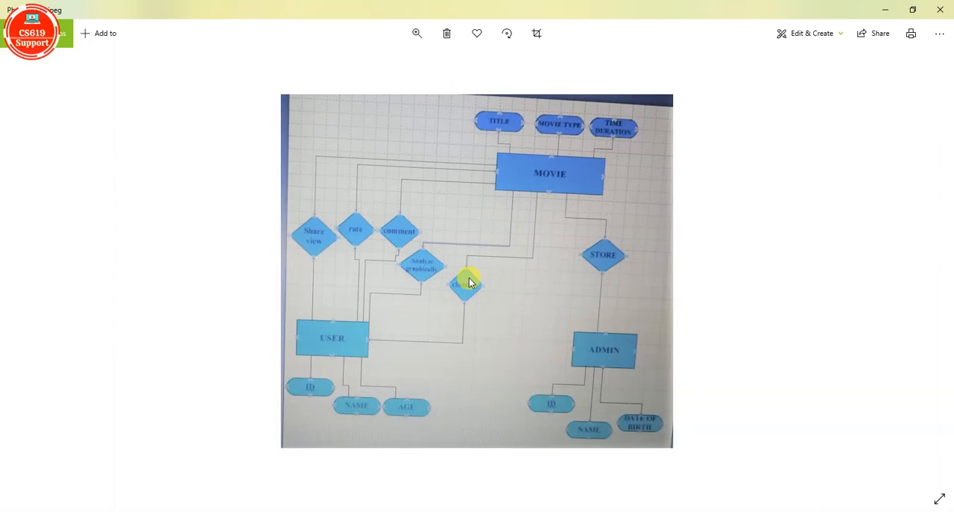
pyautogui.click(887, 11)
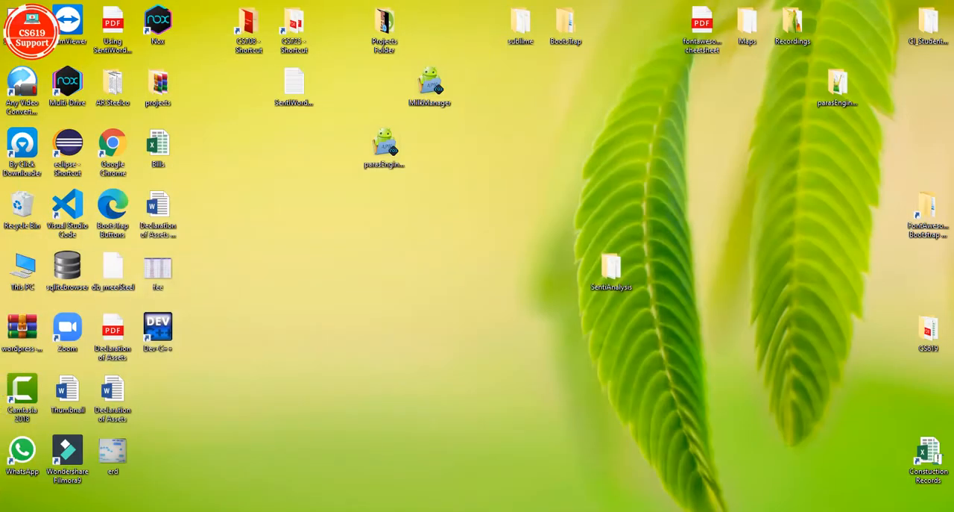
# Switch to Microsoft Office Visio and create a Database Model Diagram in US units from the Software and Database templates.
pyautogui.click(9, 509)
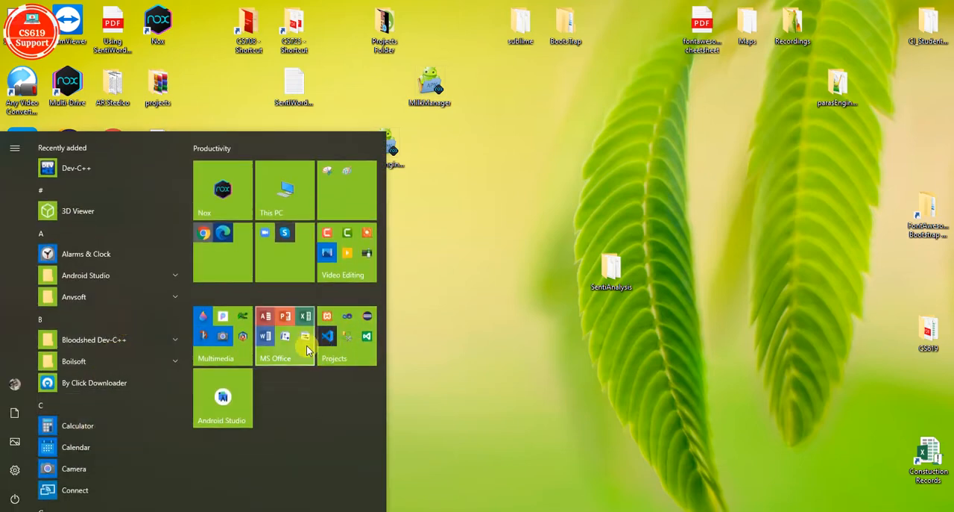
pyautogui.click(284, 340)
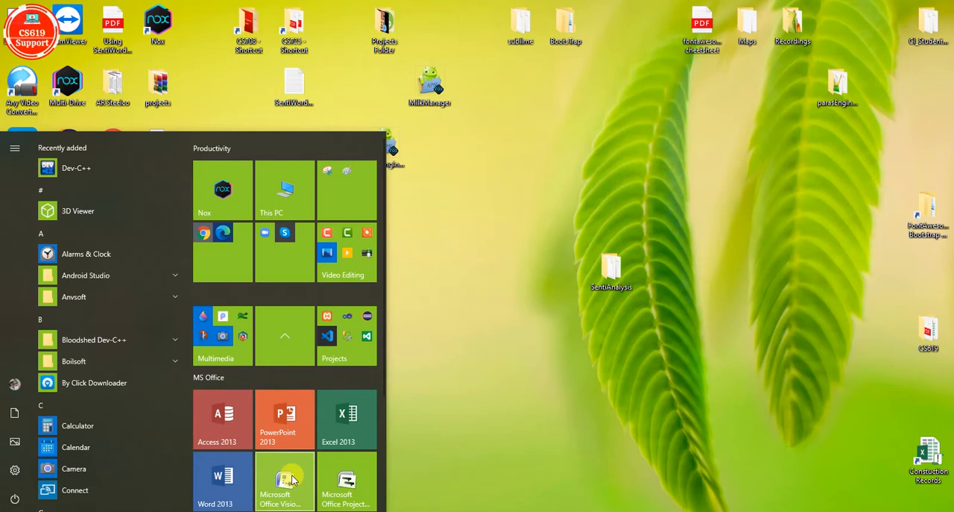
pyautogui.click(368, 419)
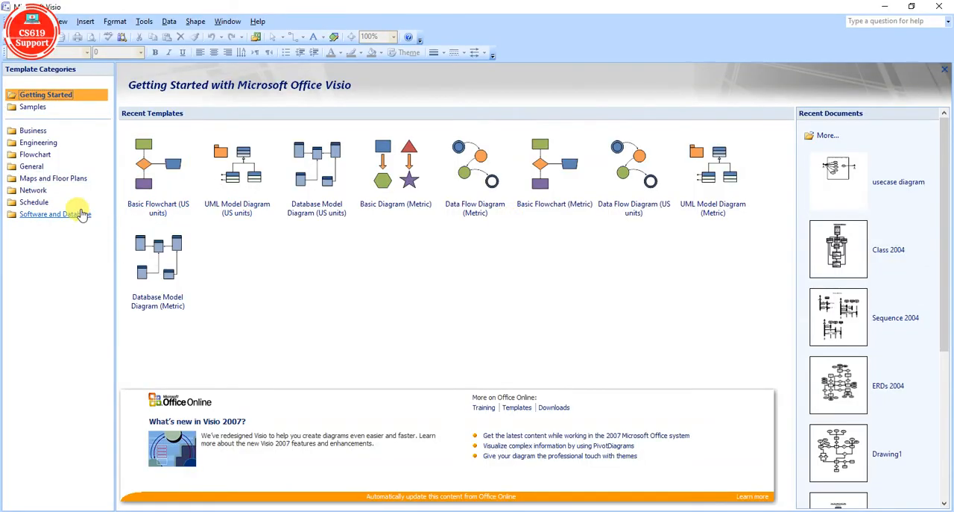
pyautogui.click(80, 214)
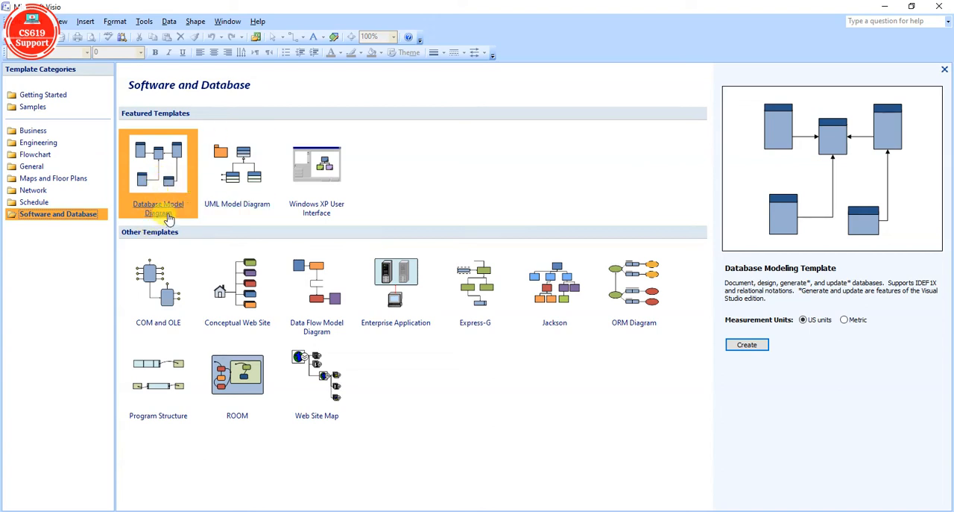
pyautogui.click(163, 213)
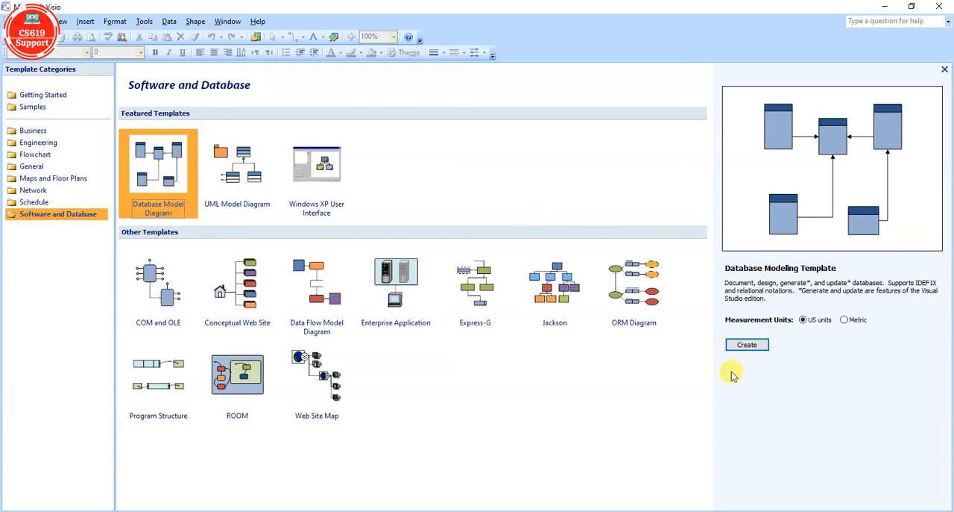
pyautogui.click(747, 343)
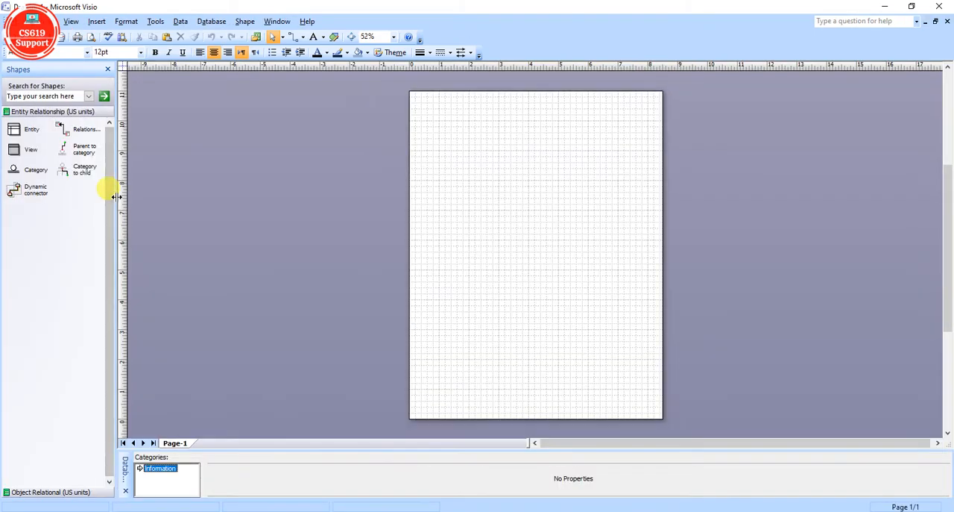
# Widen the shapes area and place an Entity near the page's upper-left corner with a Relationship connector below it.
pyautogui.moveTo(116, 197); pyautogui.dragTo(163, 187)
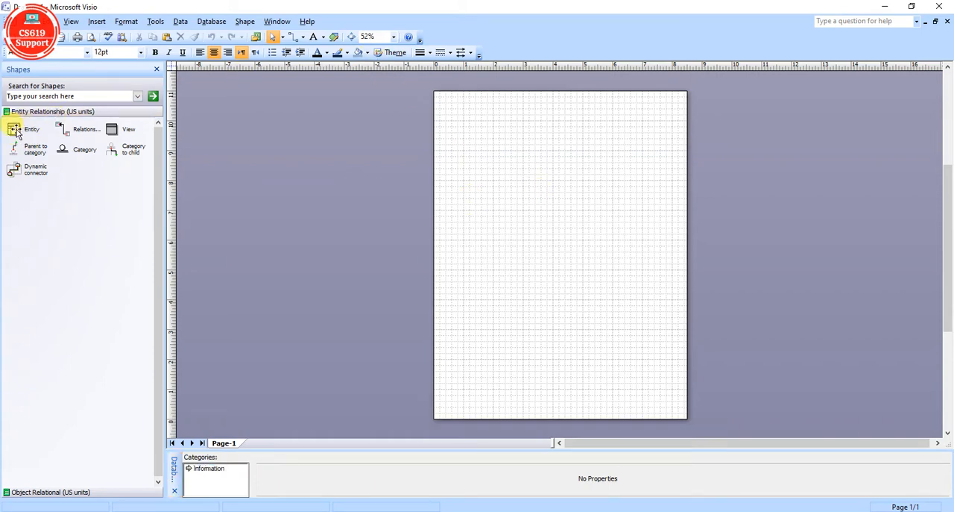
pyautogui.moveTo(14, 129); pyautogui.dragTo(468, 134)
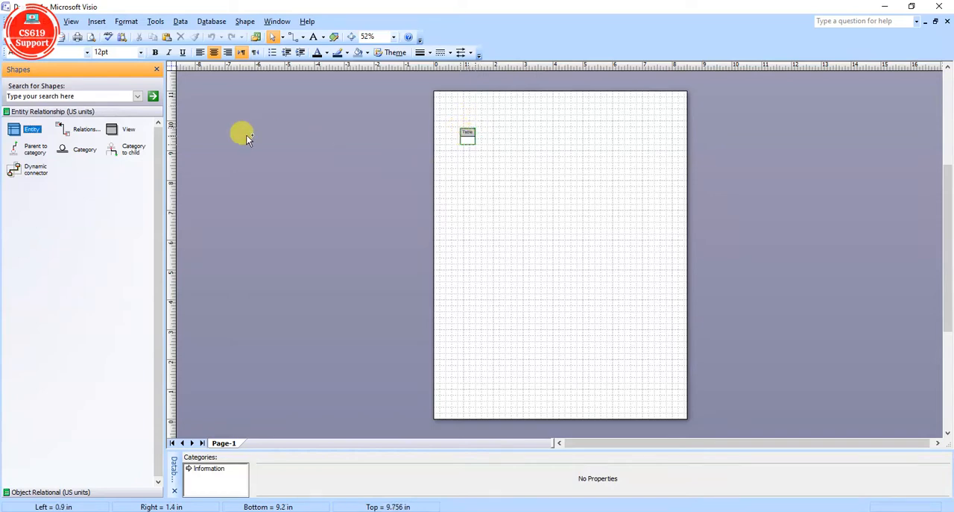
pyautogui.moveTo(78, 131); pyautogui.dragTo(474, 231)
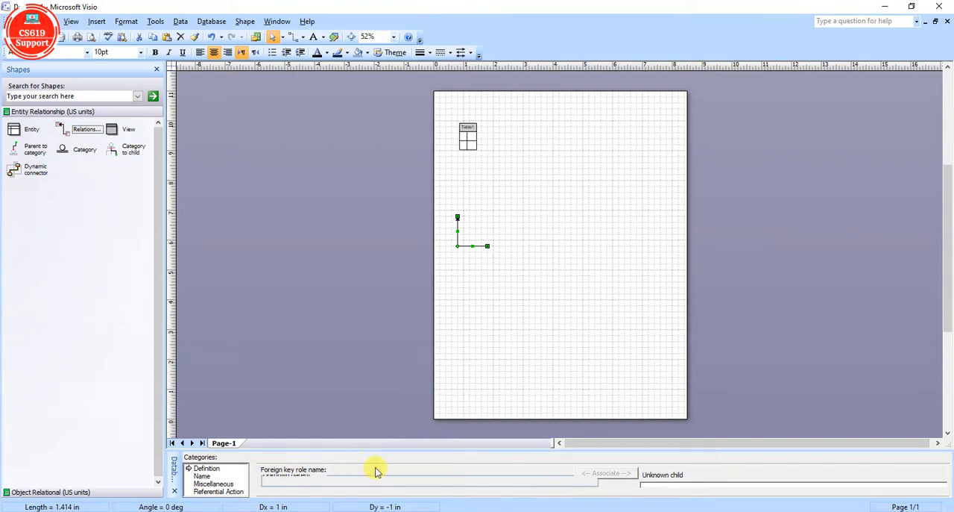
# Switch to the ERD image in Photos to review its entities and attributes, and return to the Visio drawing.
pyautogui.moveTo(308, 511)
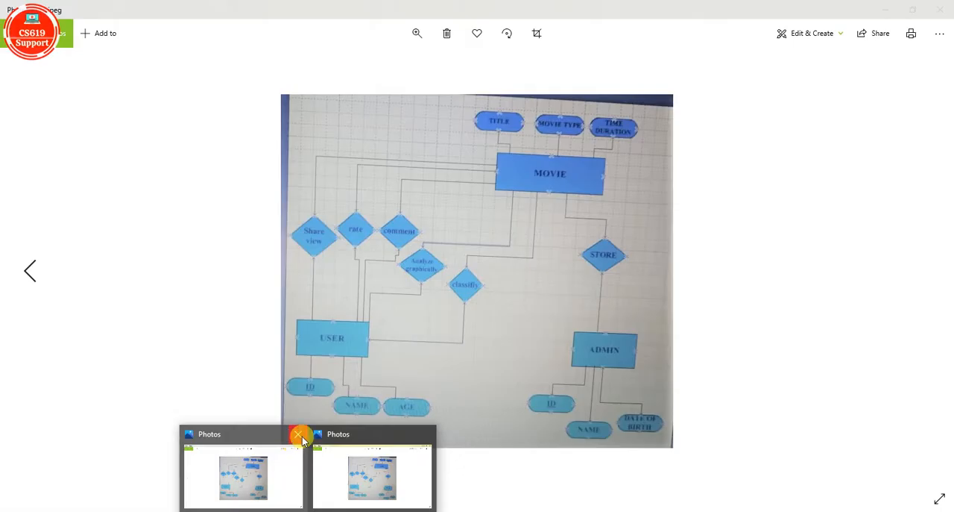
pyautogui.click(299, 434)
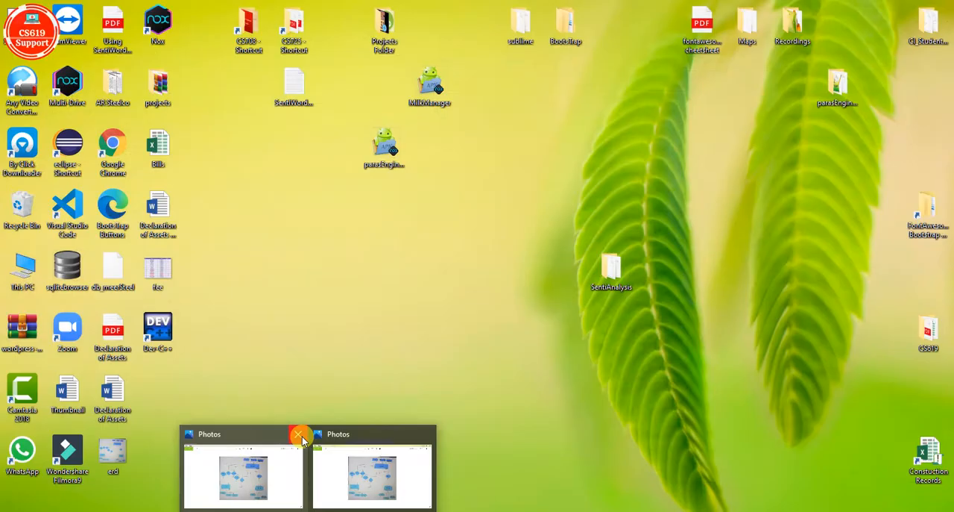
pyautogui.click(305, 452)
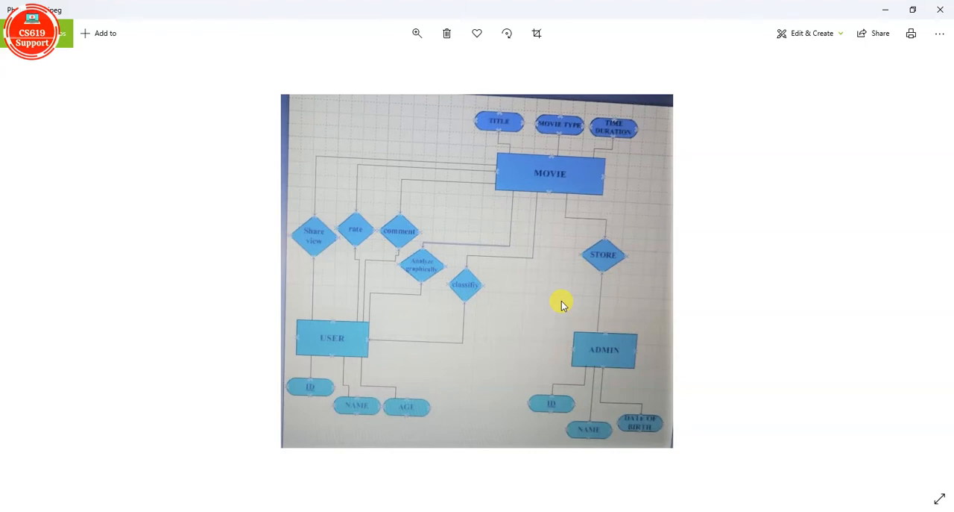
pyautogui.click(885, 9)
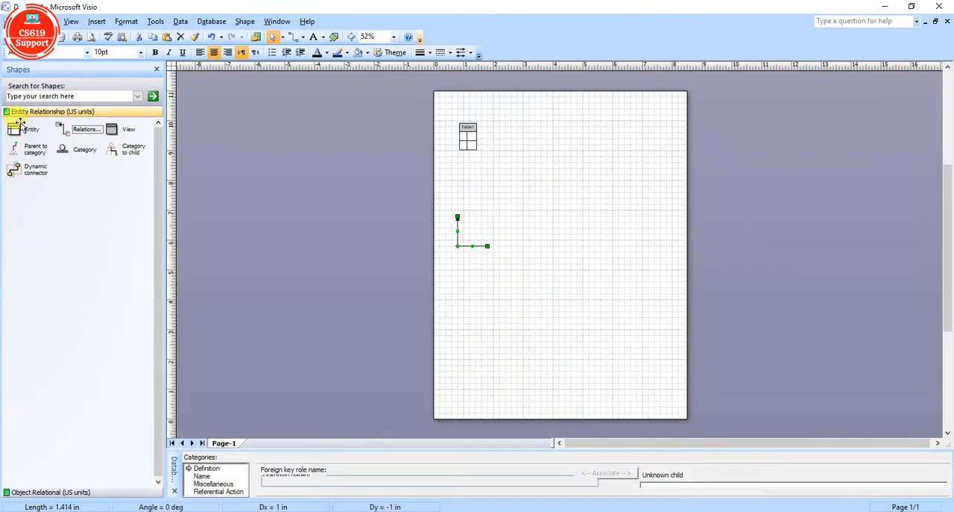
# Move the Table1 entity slightly up and to the right, with the drawing zoomed to 100%.
pyautogui.click(30, 129)
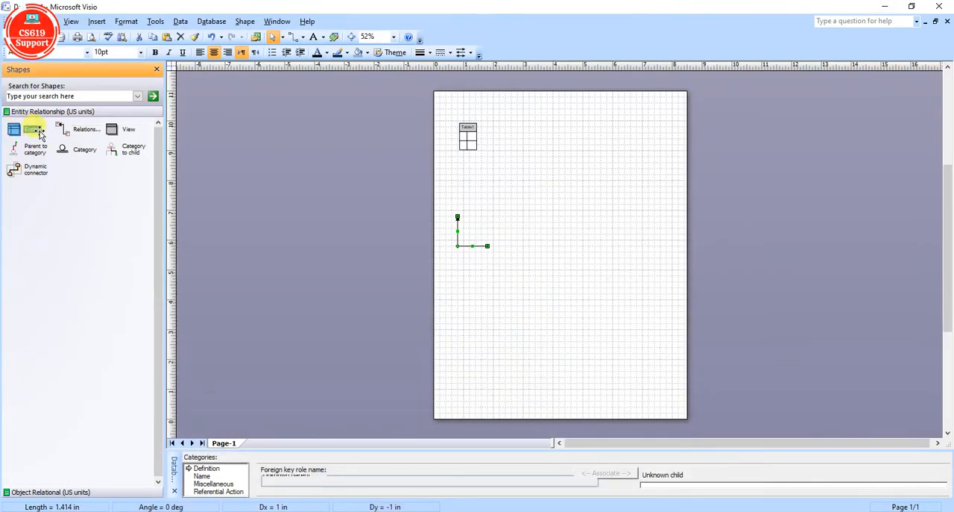
pyautogui.click(469, 140)
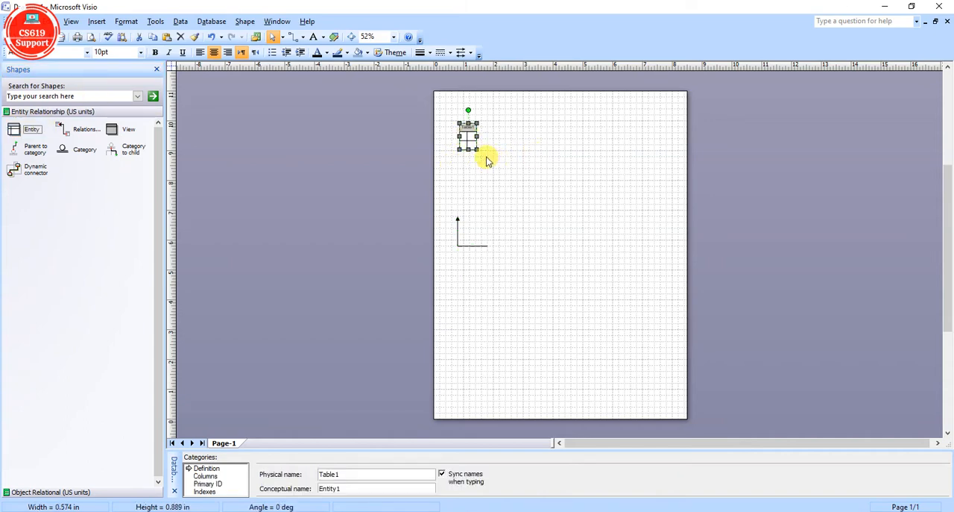
pyautogui.click(391, 39)
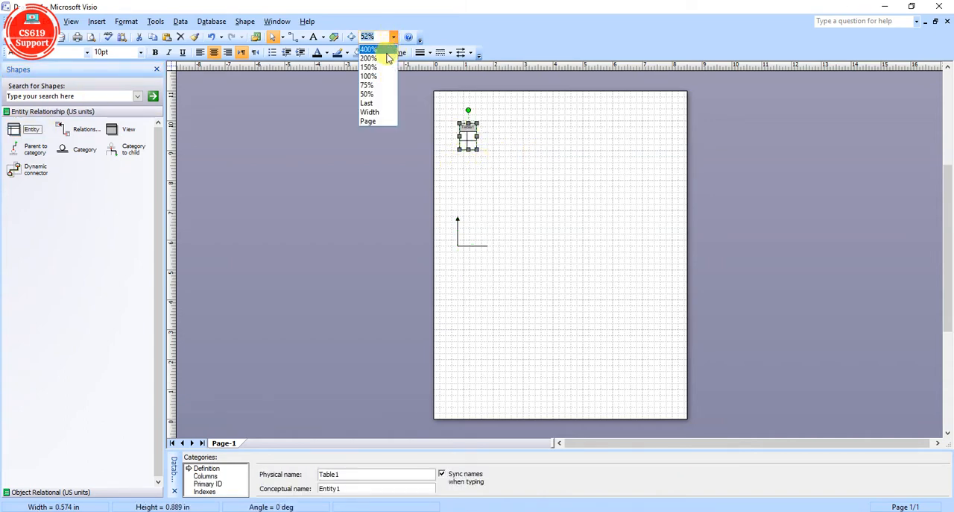
pyautogui.click(386, 78)
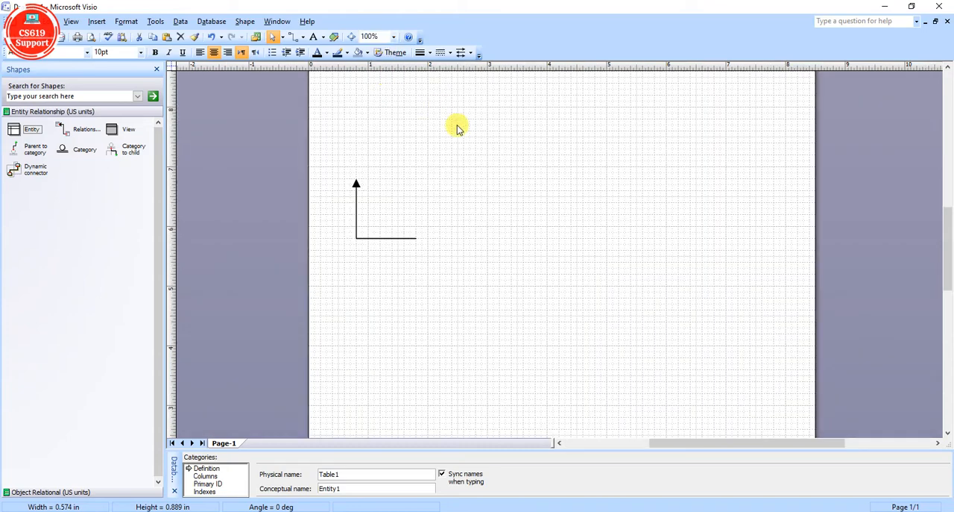
pyautogui.scroll(3, 511, 229)
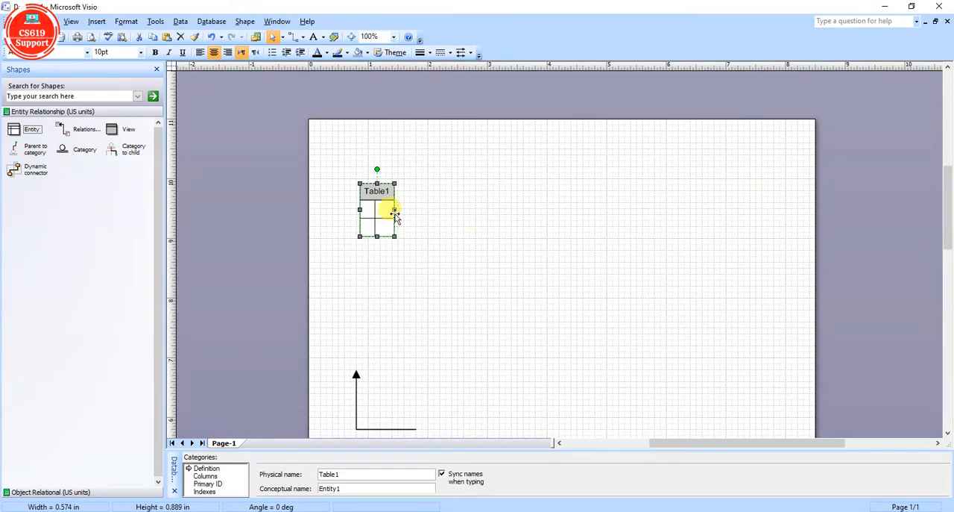
pyautogui.moveTo(375, 190); pyautogui.dragTo(408, 179)
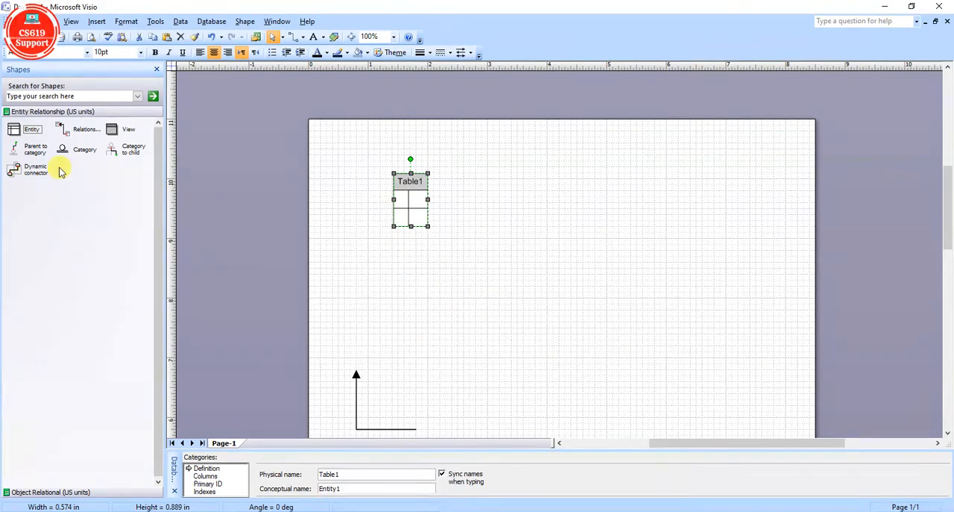
# Add two more entities in a row to the right of Table1 and shift the relationship connector slightly up and left.
pyautogui.moveTo(14, 128); pyautogui.dragTo(498, 213)
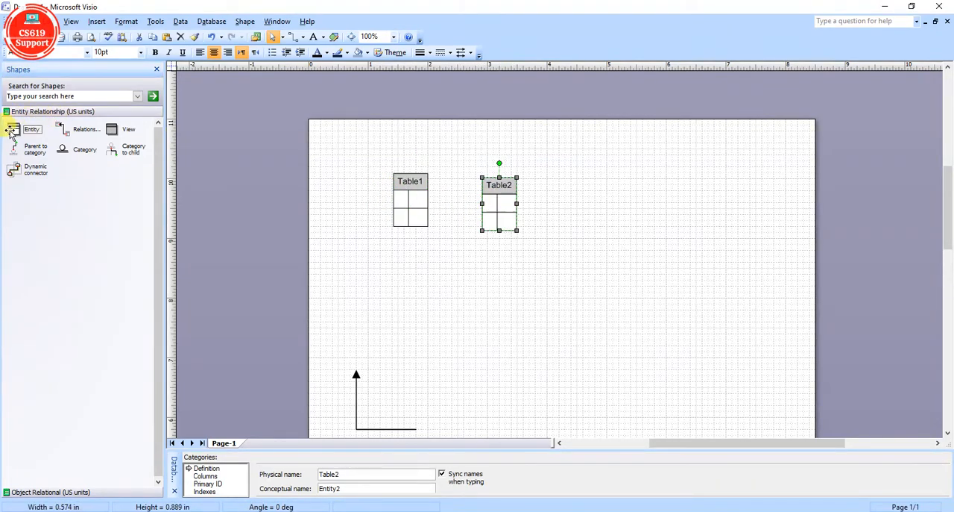
pyautogui.moveTo(12, 131); pyautogui.dragTo(610, 200)
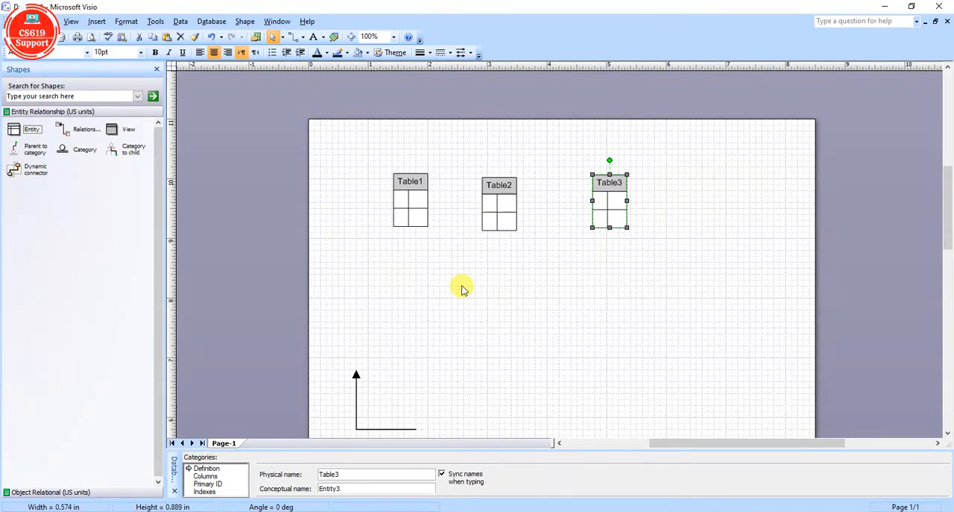
pyautogui.moveTo(355, 385); pyautogui.dragTo(334, 363)
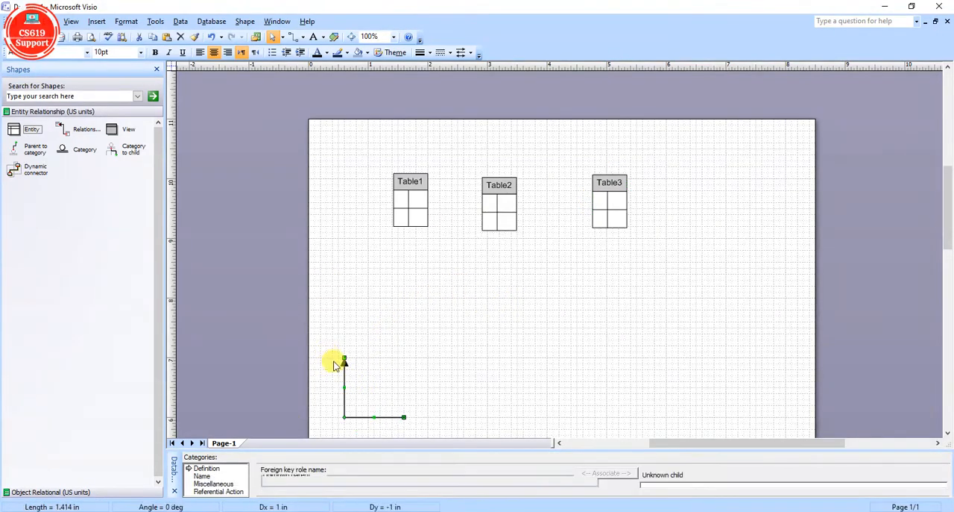
# Enlarge the Database Properties area to show all of Table1's definition fields and zoom the drawing to 150%.
pyautogui.click(412, 181)
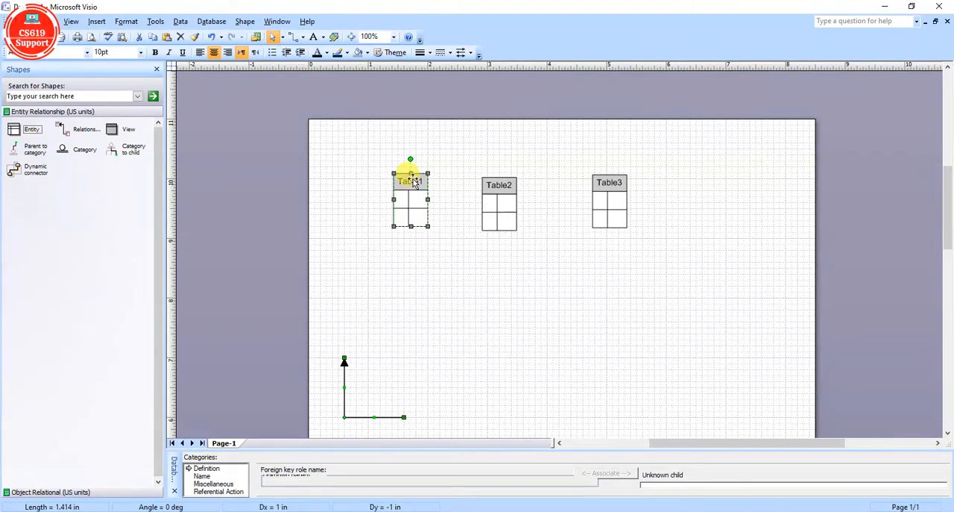
pyautogui.moveTo(422, 447); pyautogui.dragTo(455, 362)
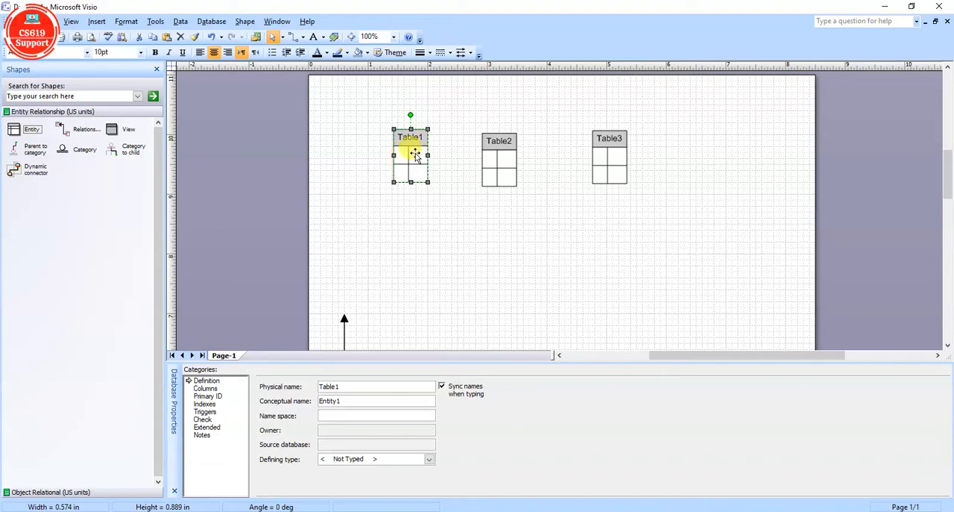
pyautogui.click(394, 36)
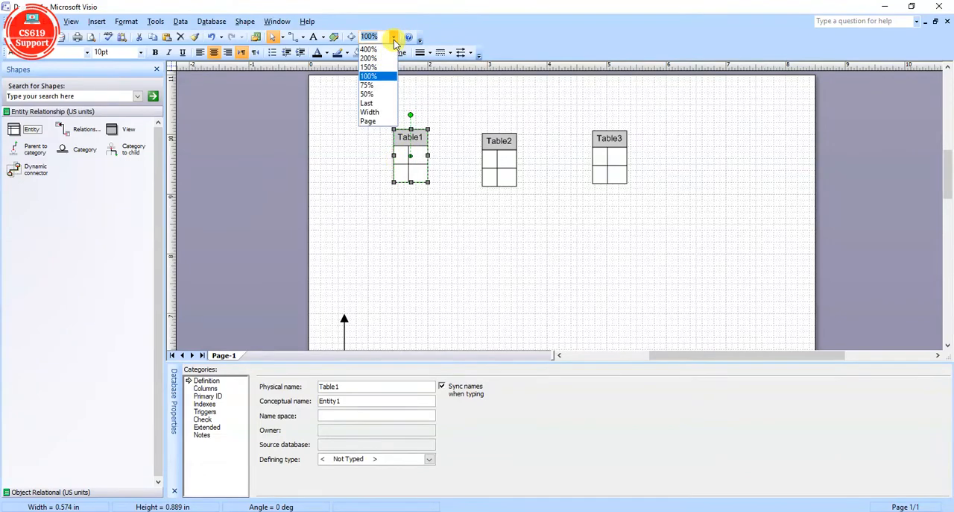
pyautogui.click(386, 66)
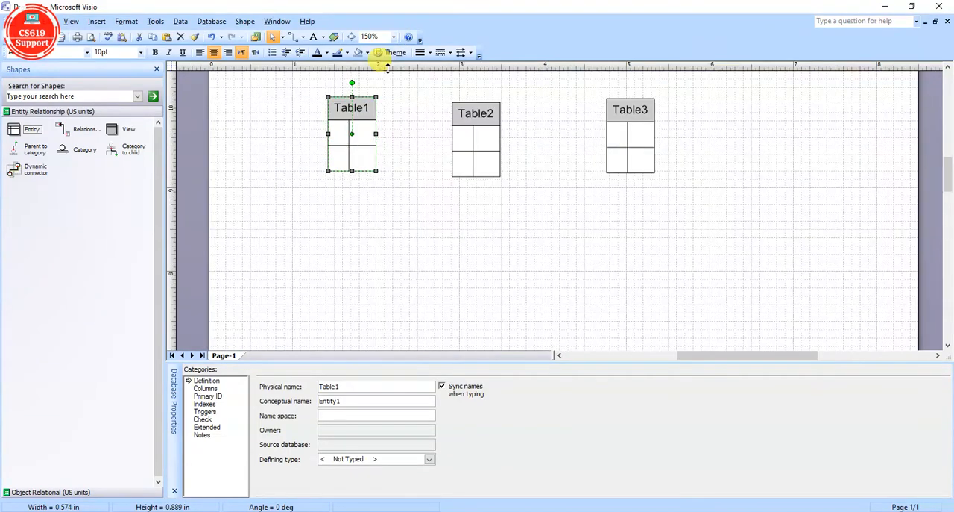
pyautogui.click(417, 229)
pyautogui.scroll(3, 416, 231)
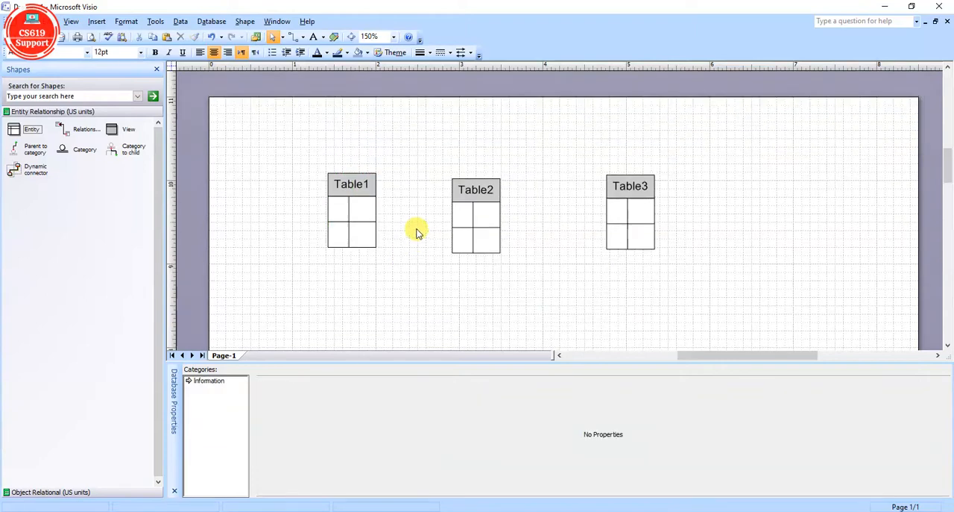
# Set the physical name of the Table1 entity to Users.
pyautogui.click(351, 228)
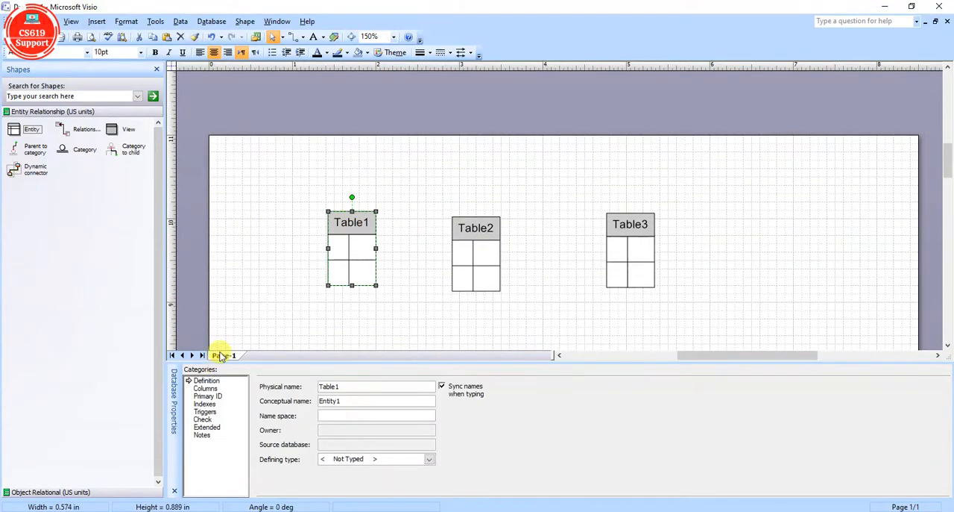
pyautogui.moveTo(283, 364)
pyautogui.mouseDown()
pyautogui.moveTo(281, 436)
pyautogui.moveTo(290, 372)
pyautogui.mouseUp()
pyautogui.click(211, 404)
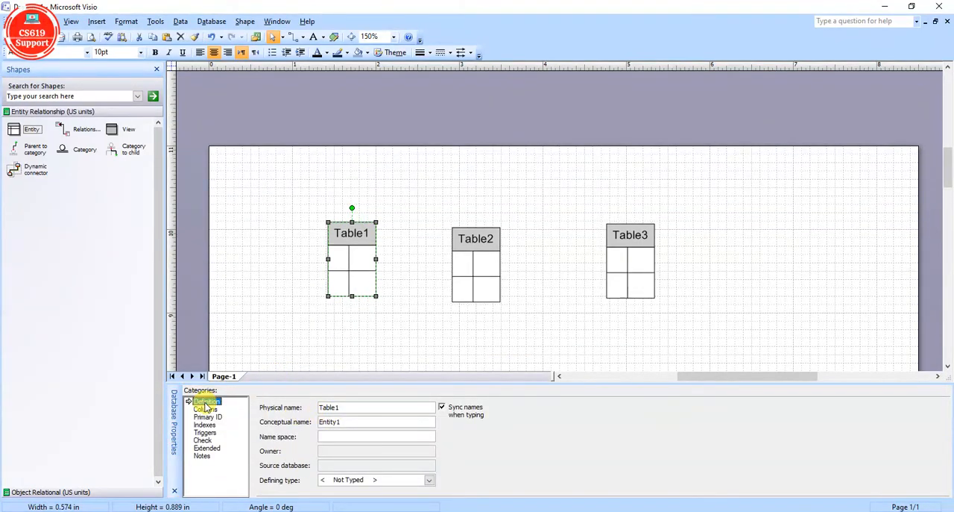
pyautogui.click(347, 406)
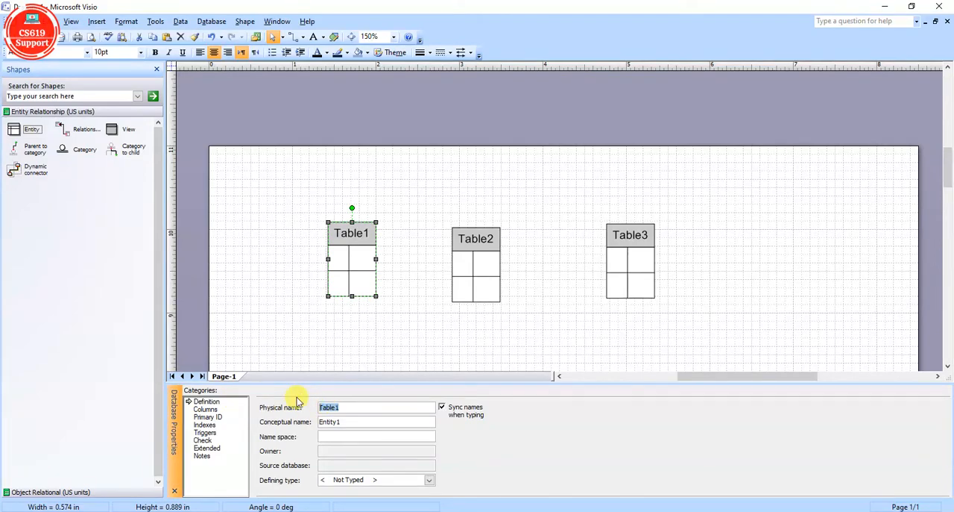
pyautogui.write('User')
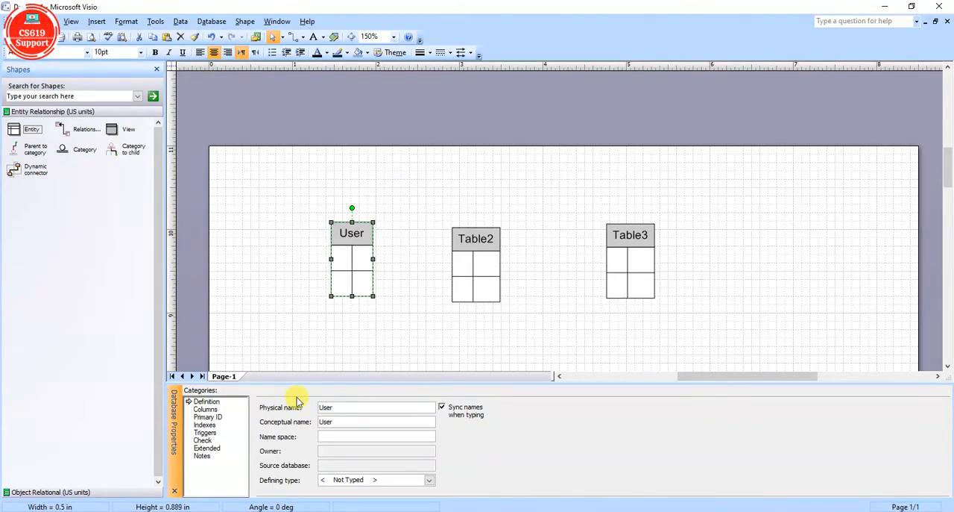
pyautogui.write('s')
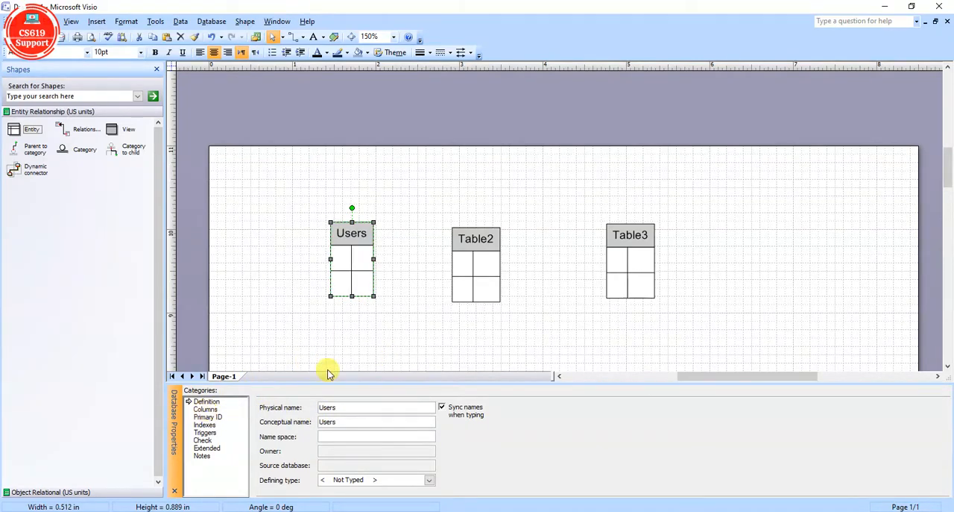
# Set the physical name of the Table2 entity to Movies.
pyautogui.click(485, 250)
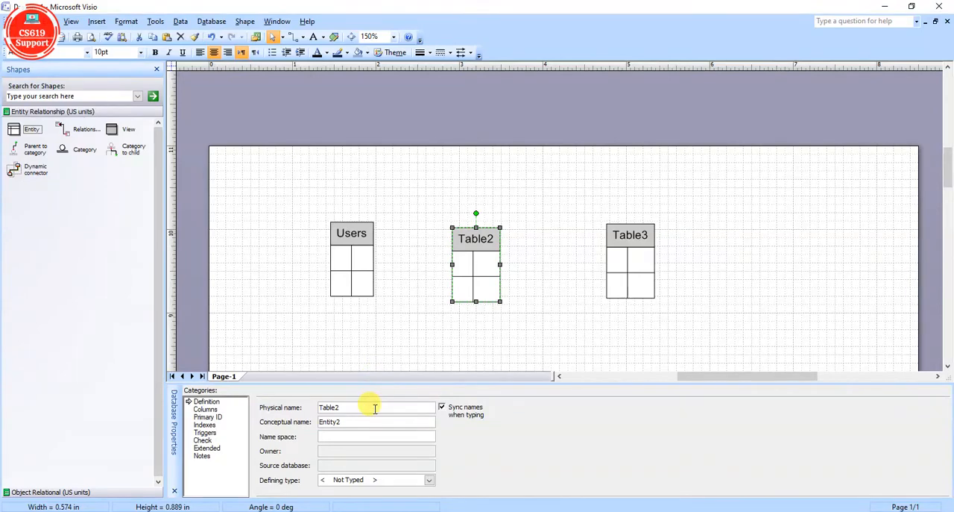
pyautogui.moveTo(375, 407); pyautogui.dragTo(263, 401)
pyautogui.write('Mo')
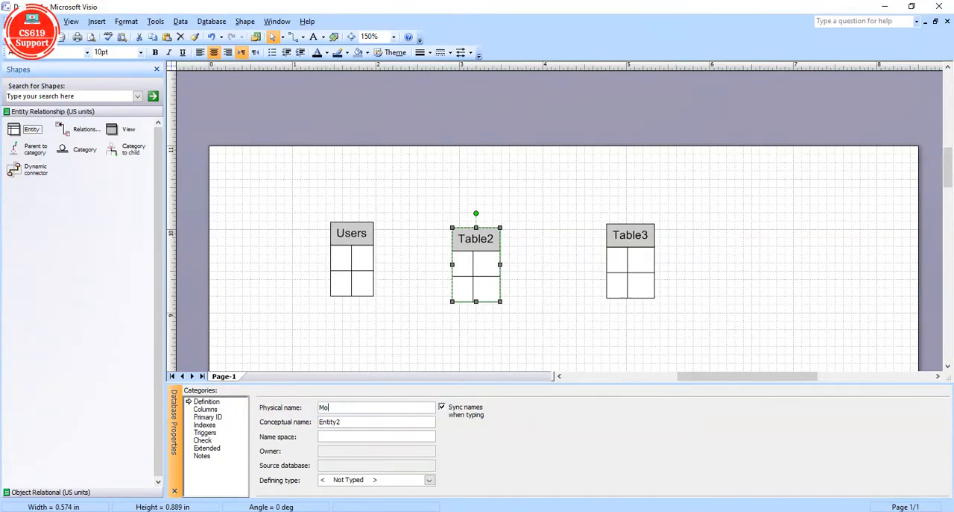
pyautogui.write('vies')
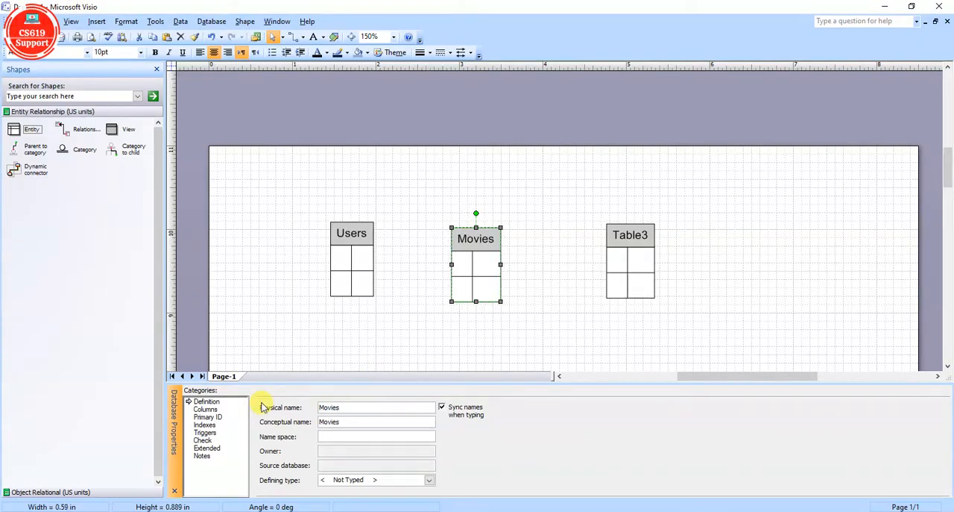
# Set the physical name of the Table3 entity to Admin.
pyautogui.click(616, 231)
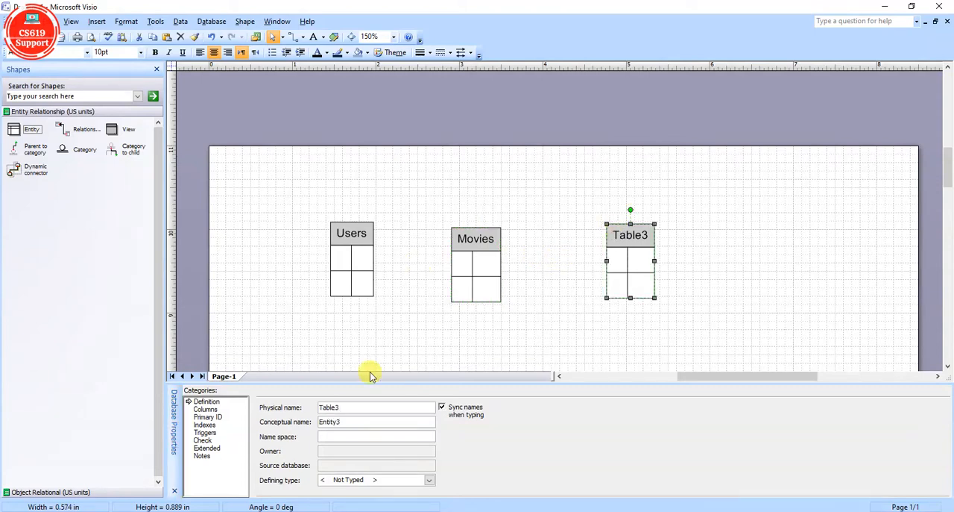
pyautogui.moveTo(351, 407); pyautogui.dragTo(283, 407)
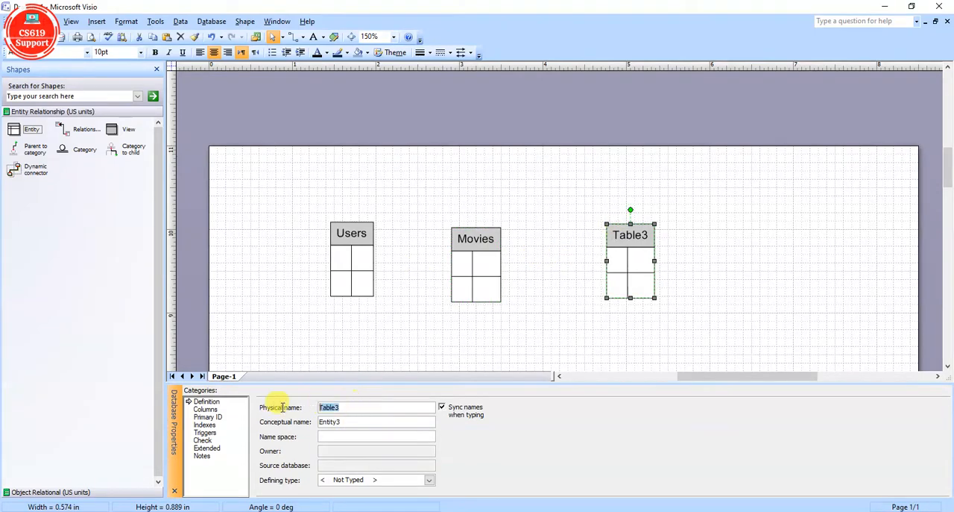
pyautogui.write('Admin')
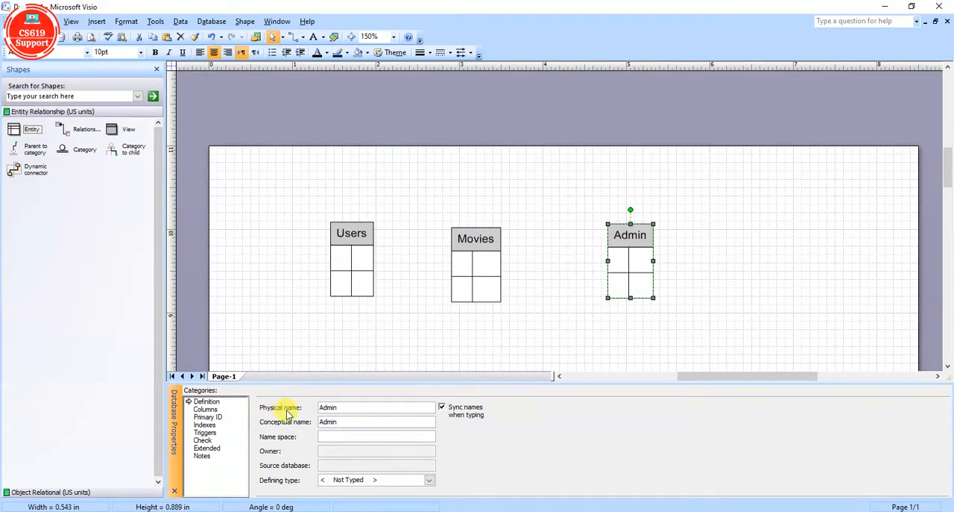
# Add two columns named userid and name to the Users entity.
pyautogui.click(351, 226)
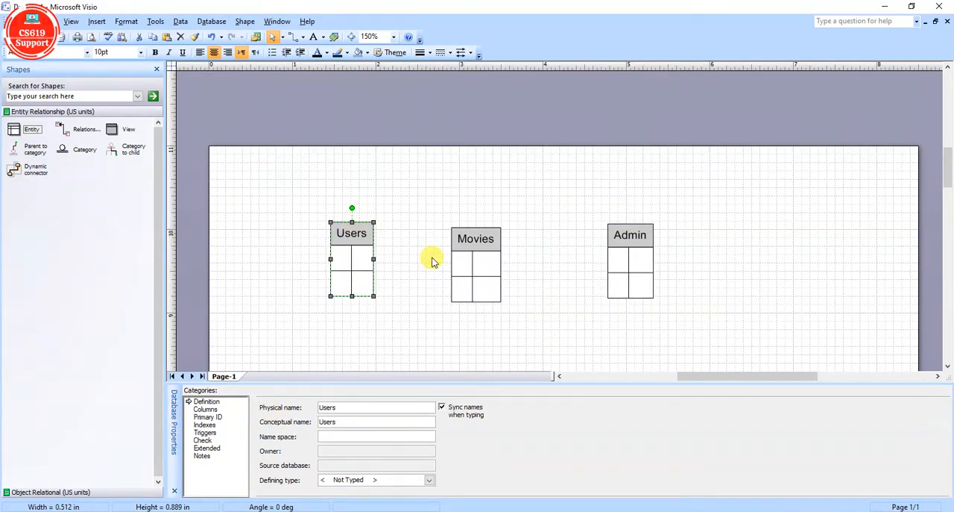
pyautogui.click(206, 410)
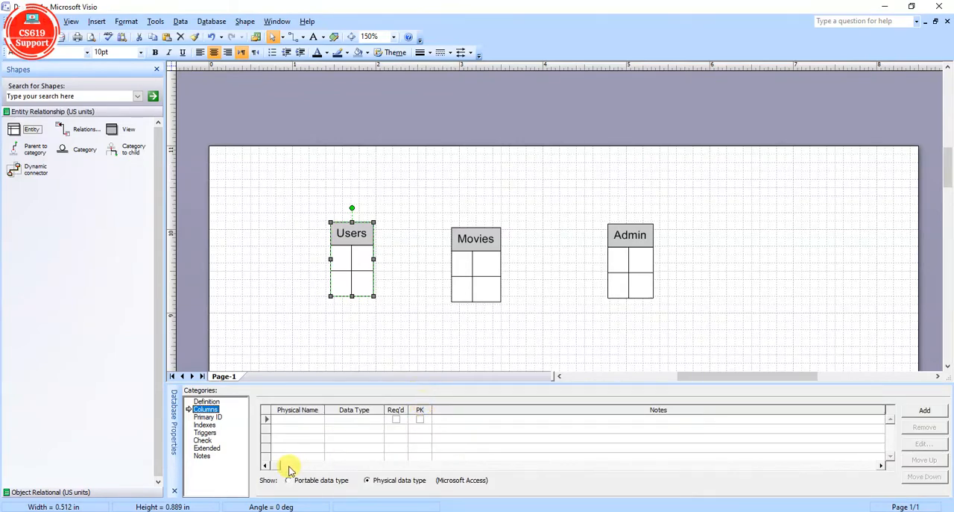
pyautogui.click(301, 419)
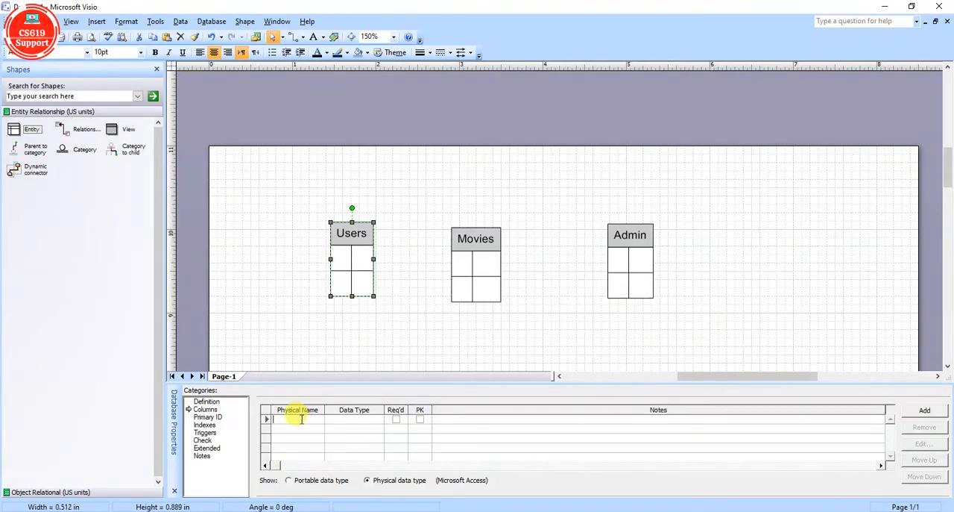
pyautogui.write('userid')
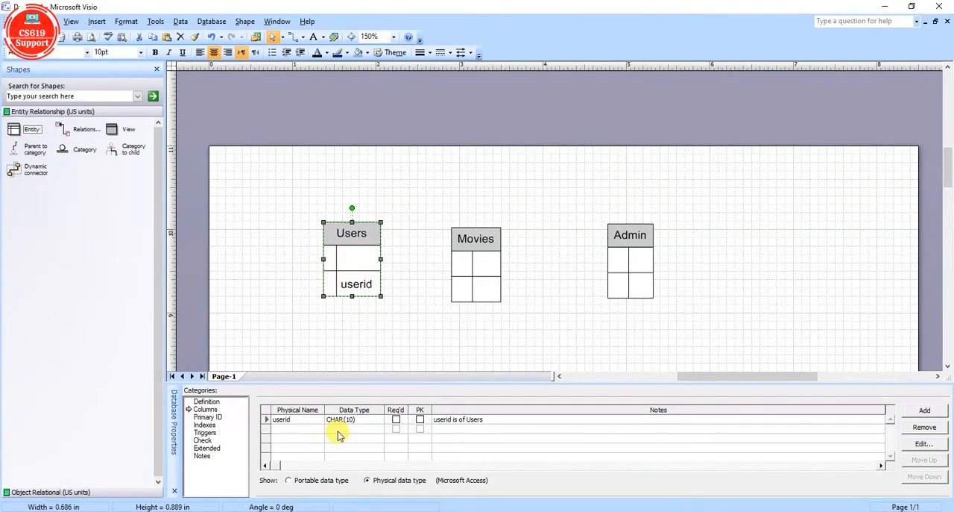
pyautogui.click(272, 428)
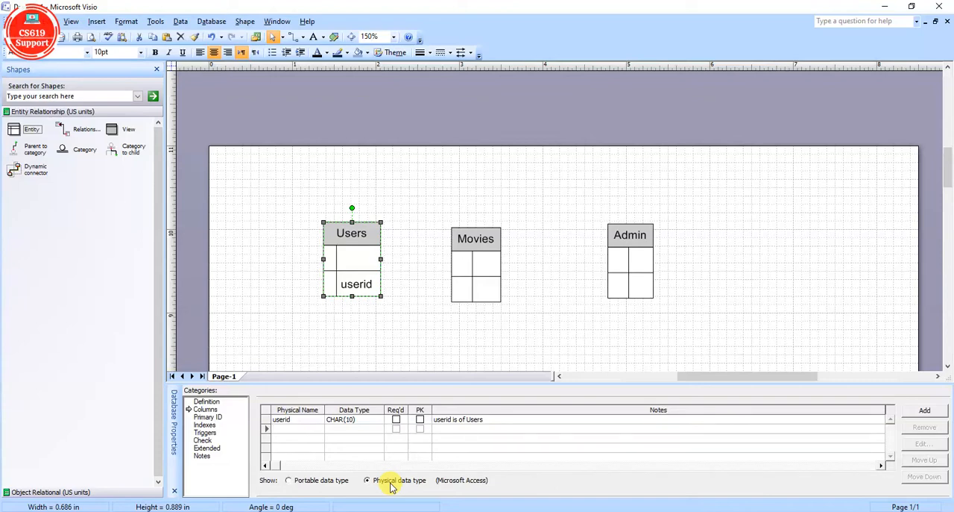
pyautogui.write('name')
pyautogui.press('Return')
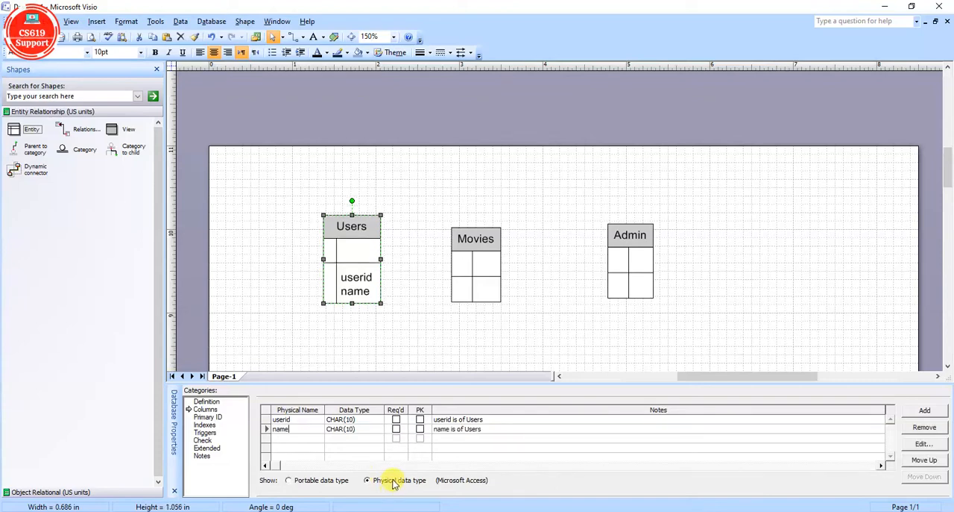
# Add the columns age, country and gender to the Users entity below the name column.
pyautogui.write('age')
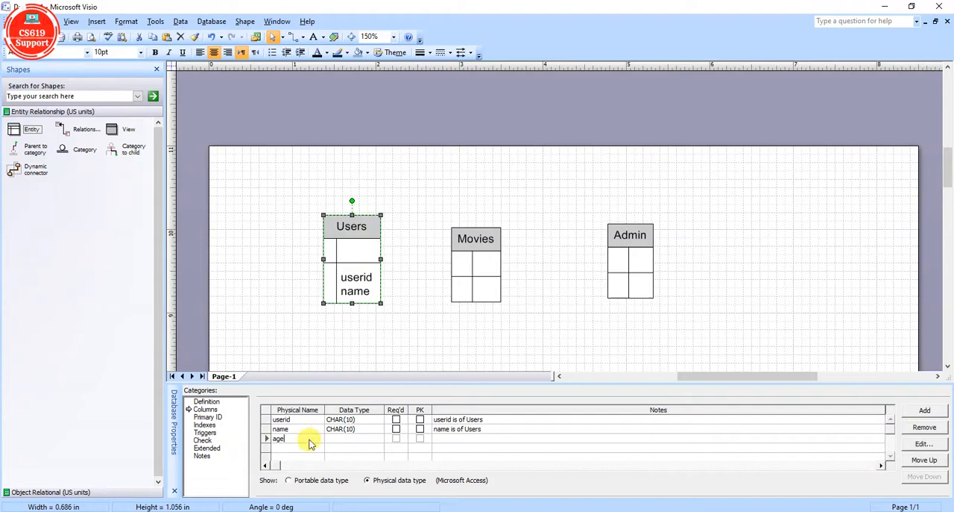
pyautogui.press('Return')
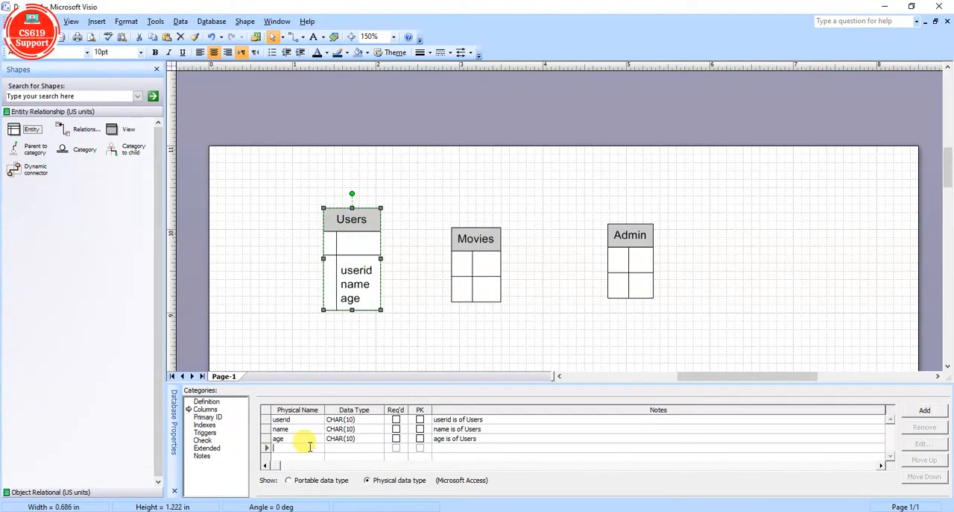
pyautogui.write('co')
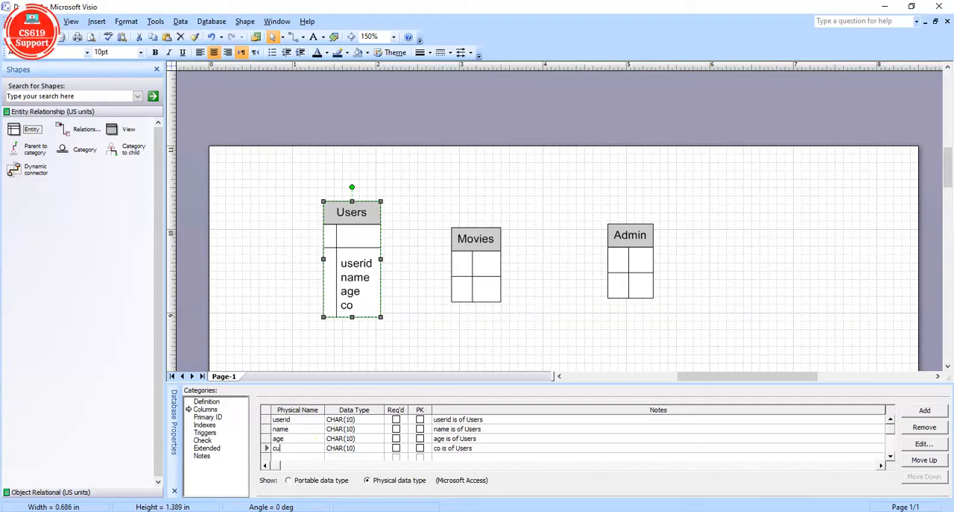
pyautogui.write('n')
pyautogui.press('BackSpace')
pyautogui.press('BackSpace')
pyautogui.write('ountry')
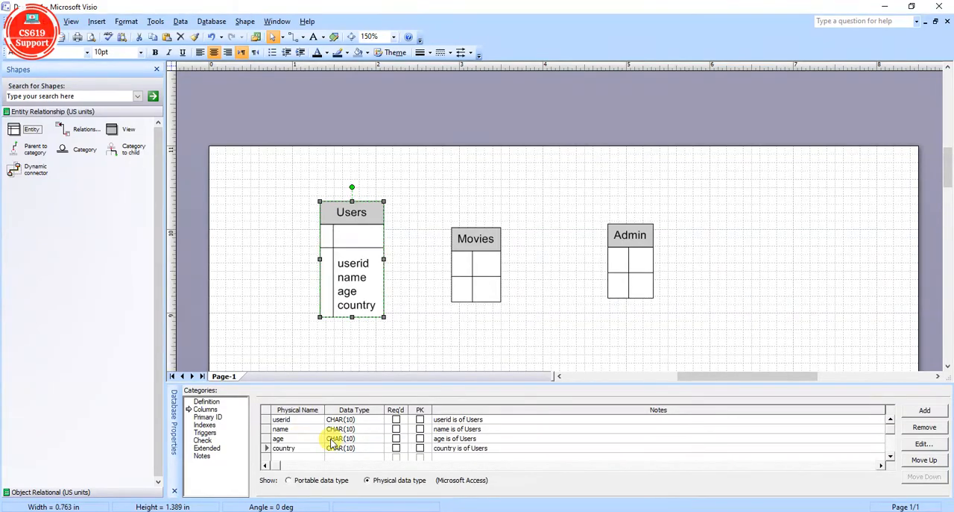
pyautogui.press('Down')
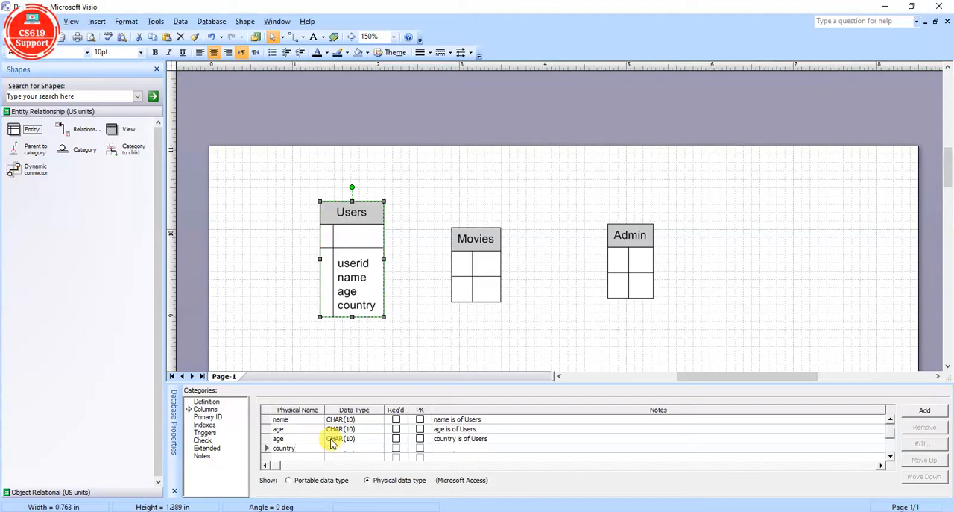
pyautogui.write('gend')
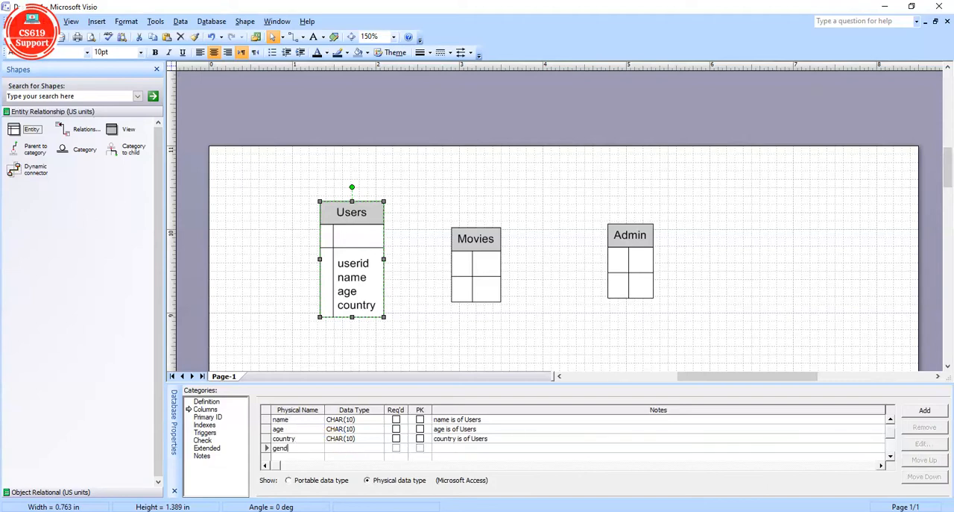
pyautogui.write('er')
pyautogui.click(366, 431)
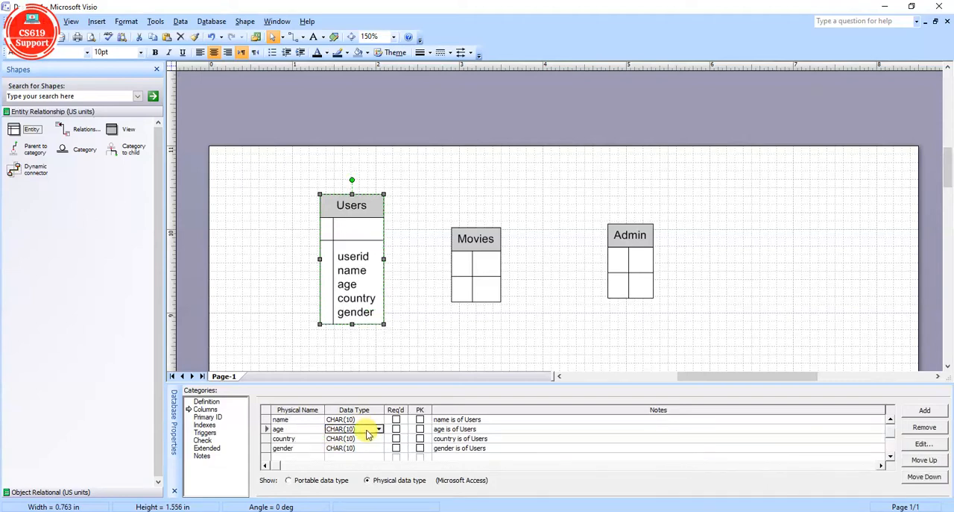
# Mark the userid column as the primary key of the Users entity.
pyautogui.click(890, 423)
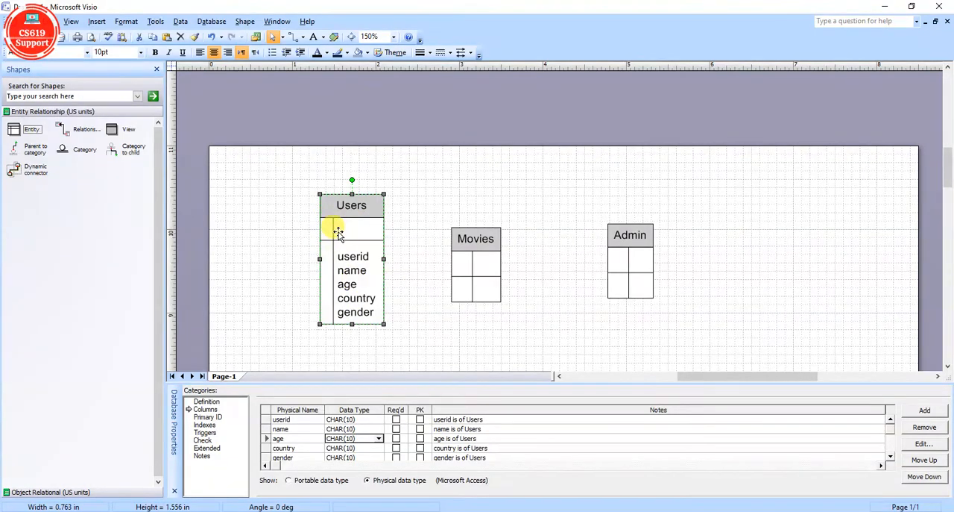
pyautogui.click(267, 420)
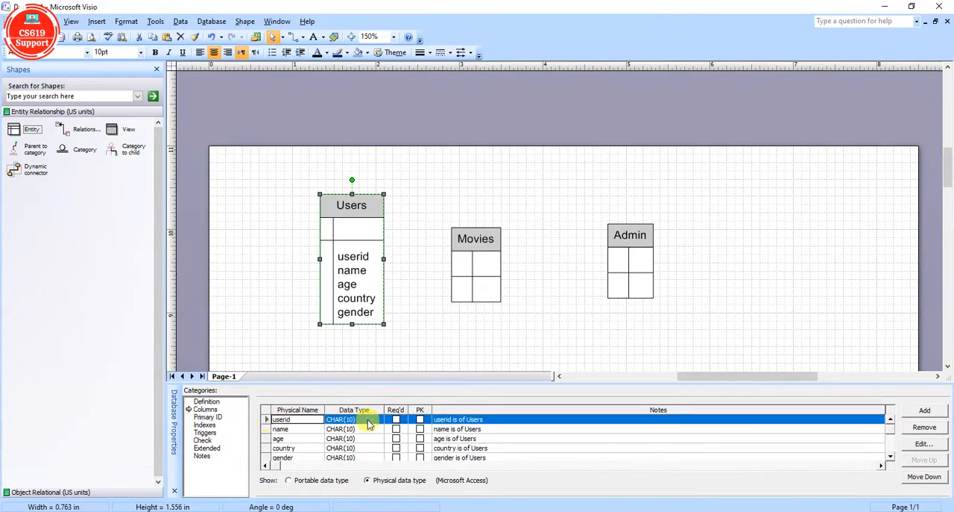
pyautogui.click(421, 420)
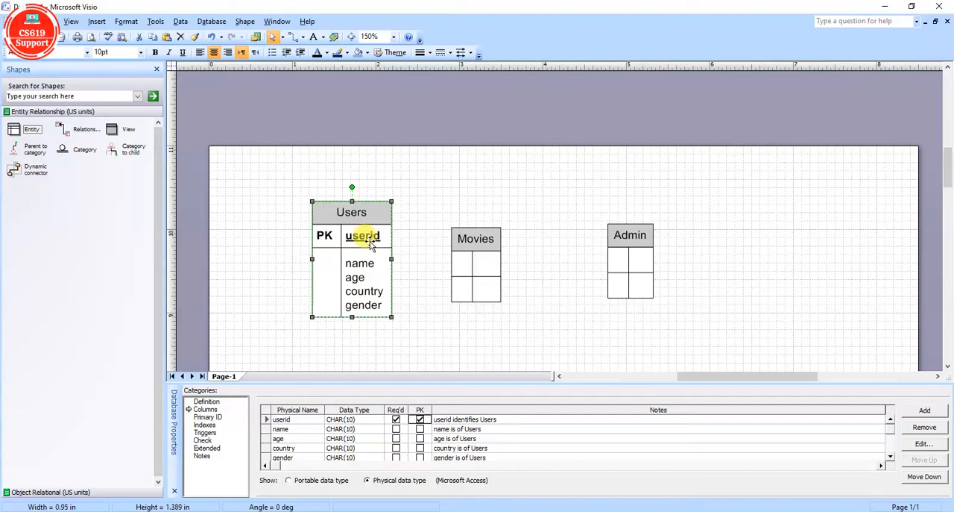
# Add two columns named movieID and movieName to the Movies entity.
pyautogui.click(475, 242)
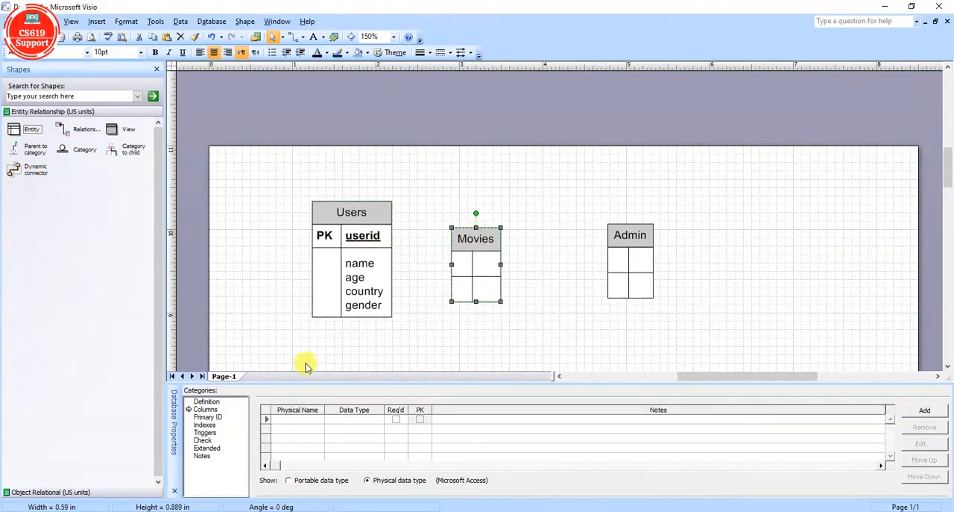
pyautogui.click(206, 409)
pyautogui.click(295, 422)
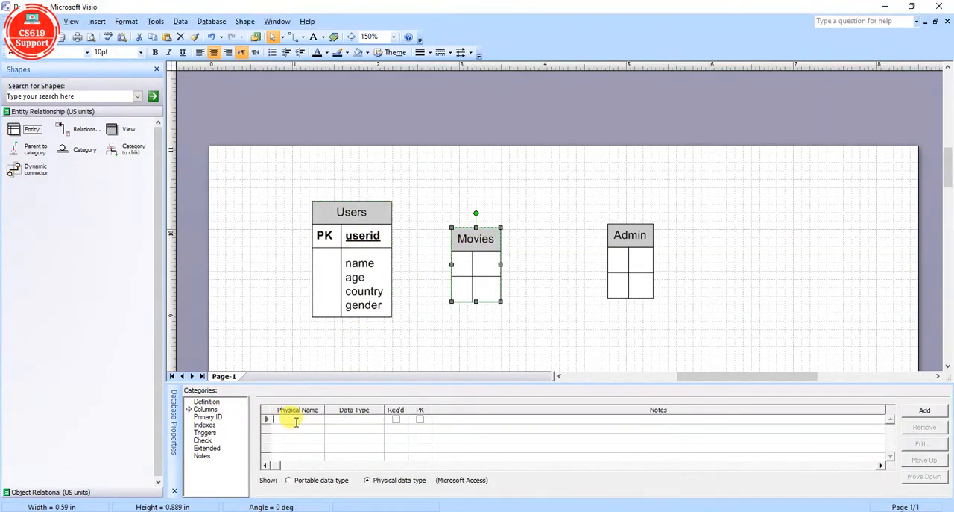
pyautogui.write('movieID')
pyautogui.click(316, 428)
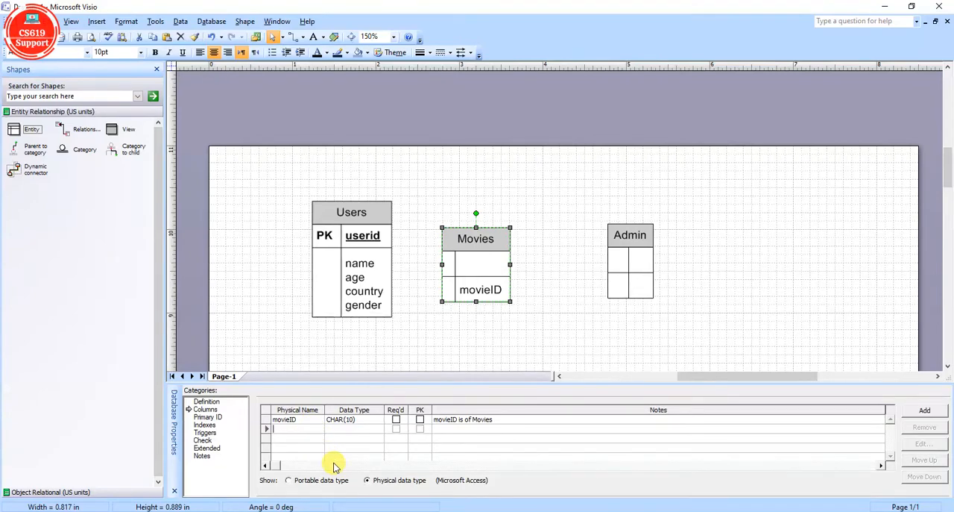
pyautogui.write('movieNa')
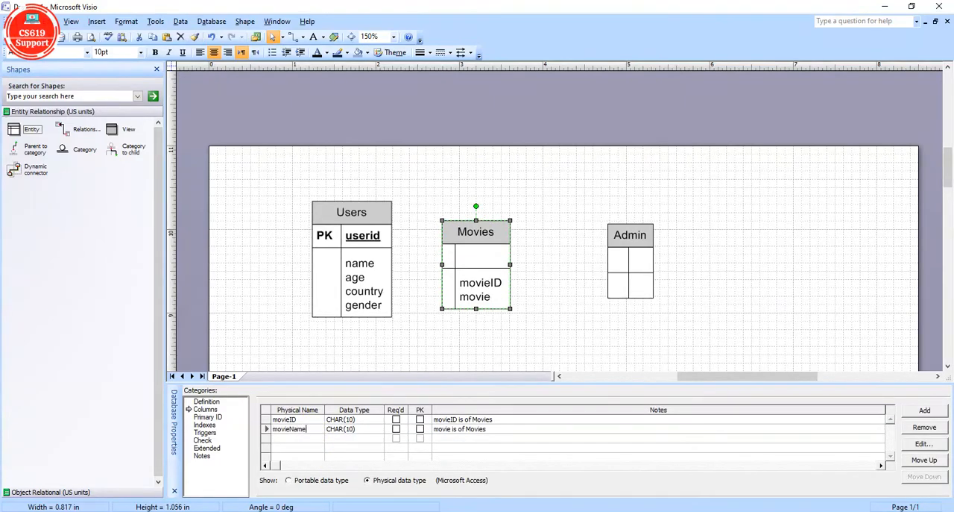
pyautogui.write('me')
pyautogui.press('Return')
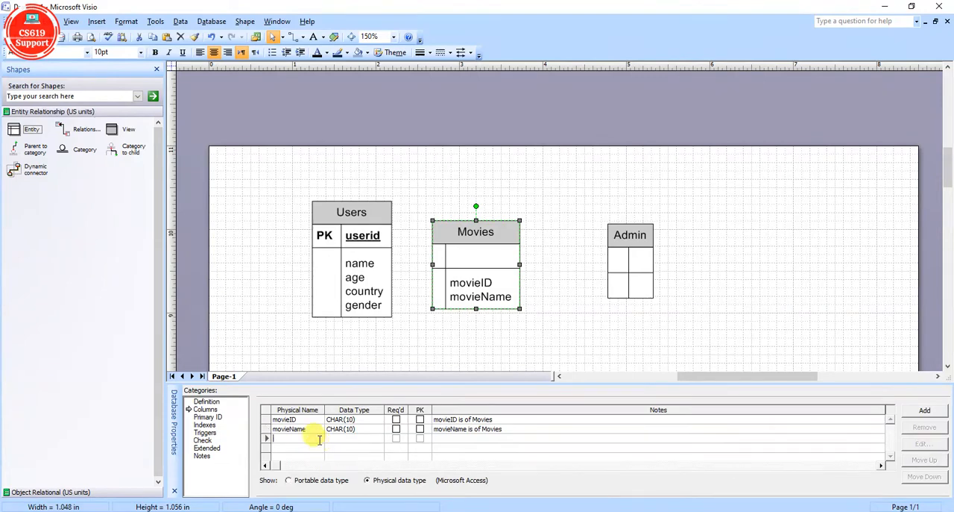
# Add a releaseDate column to the Movies entity below movieName.
pyautogui.write('rela')
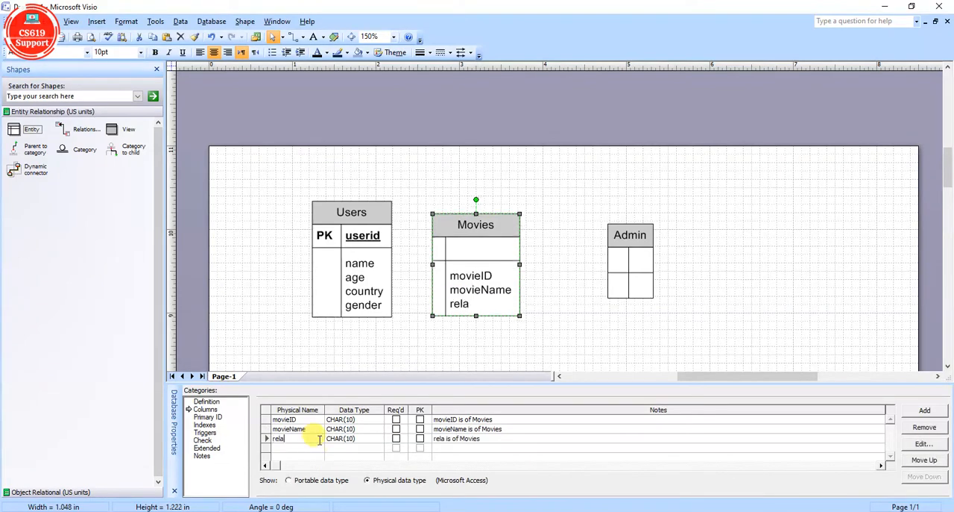
pyautogui.press('BackSpace')
pyautogui.write('easeDate')
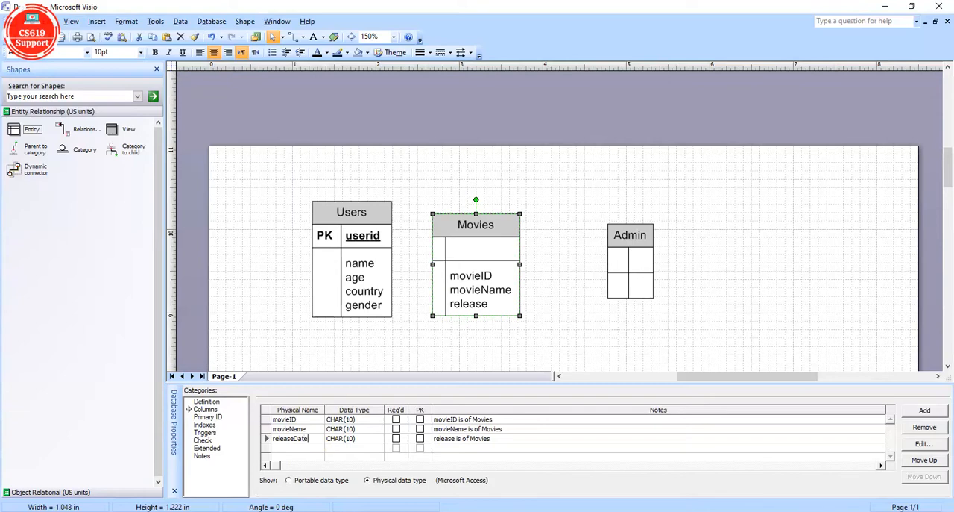
pyautogui.press('Return')
# Add the columns origin and playTime to the Movies entity below releaseDate.
pyautogui.click(316, 446)
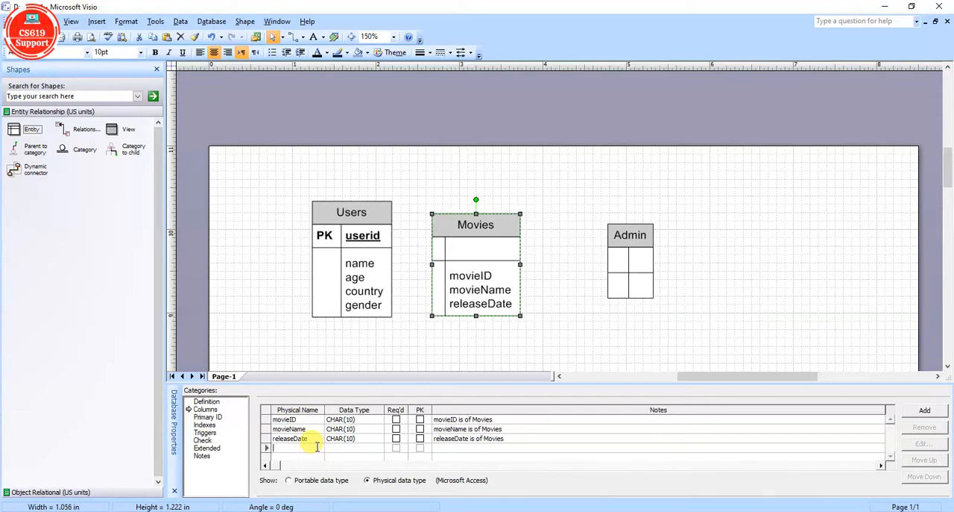
pyautogui.write('o')
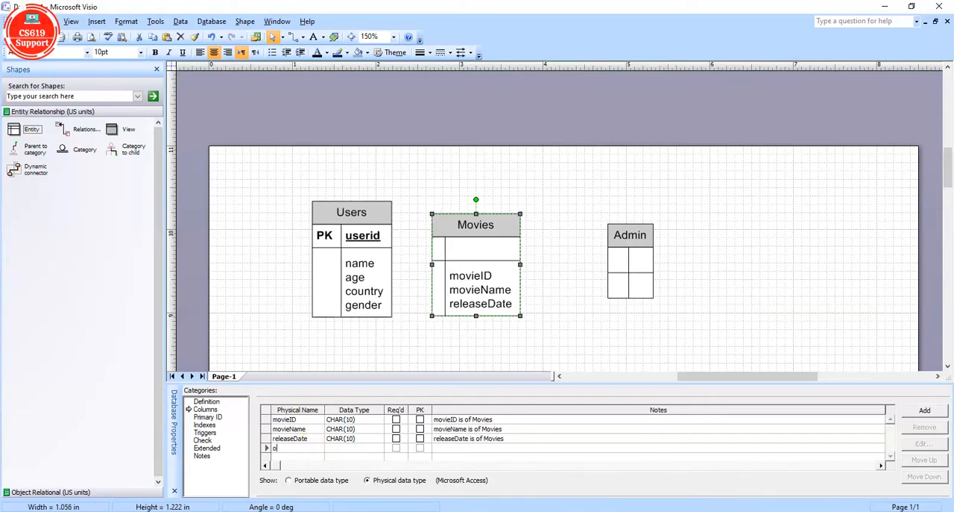
pyautogui.write('rigin')
pyautogui.press('Return')
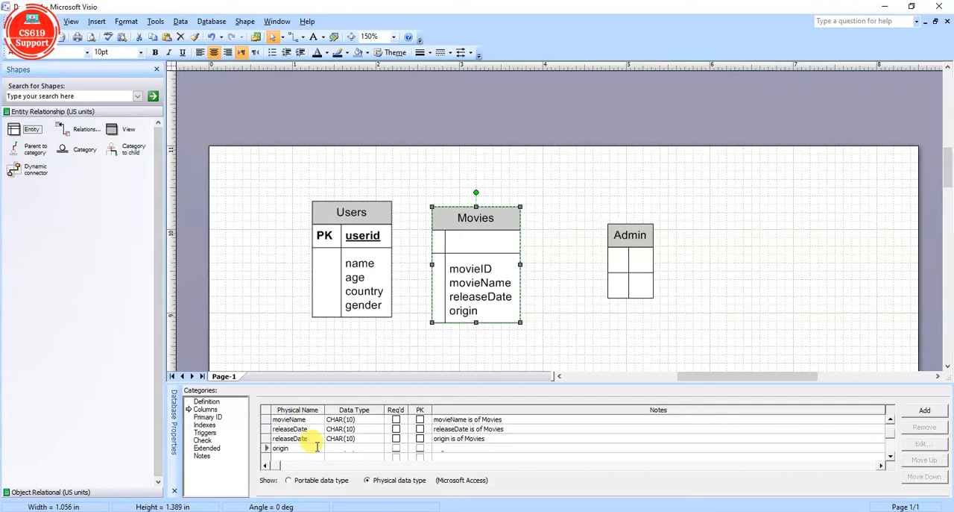
pyautogui.click(316, 446)
pyautogui.write('pla')
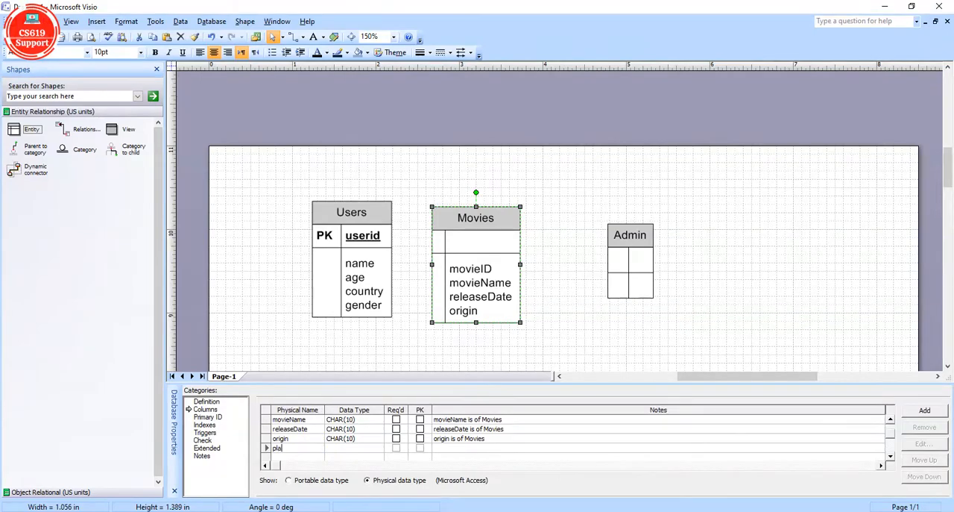
pyautogui.write('yTime')
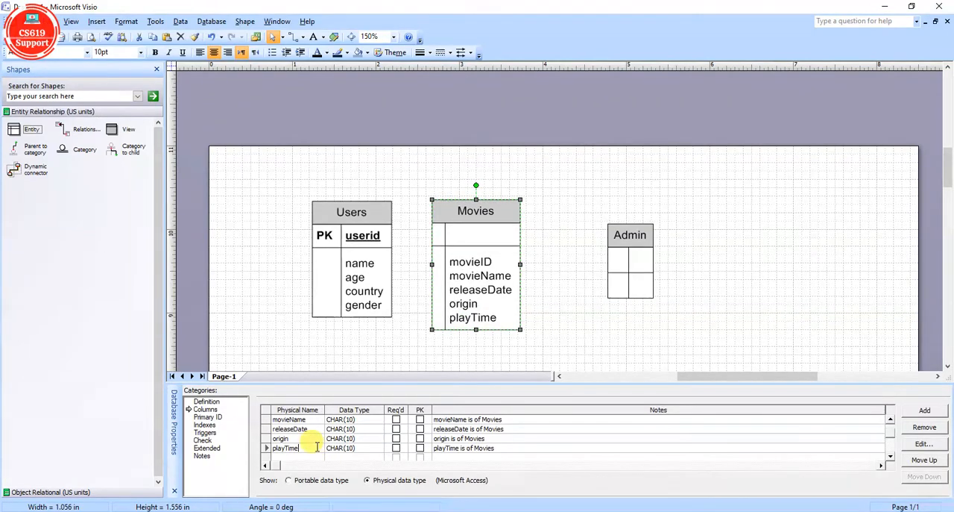
pyautogui.press('Return')
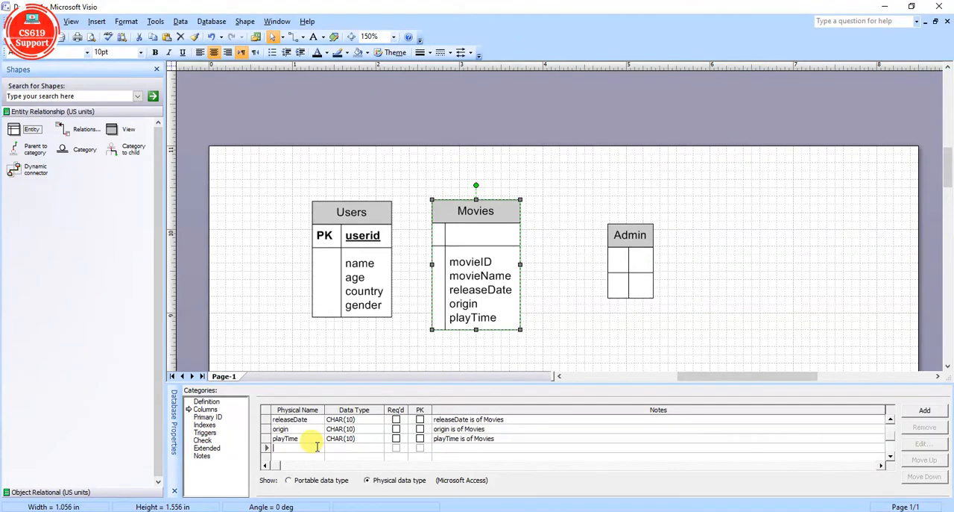
# Add the columns cast and description to the Movies entity below playTime.
pyautogui.write('cast')
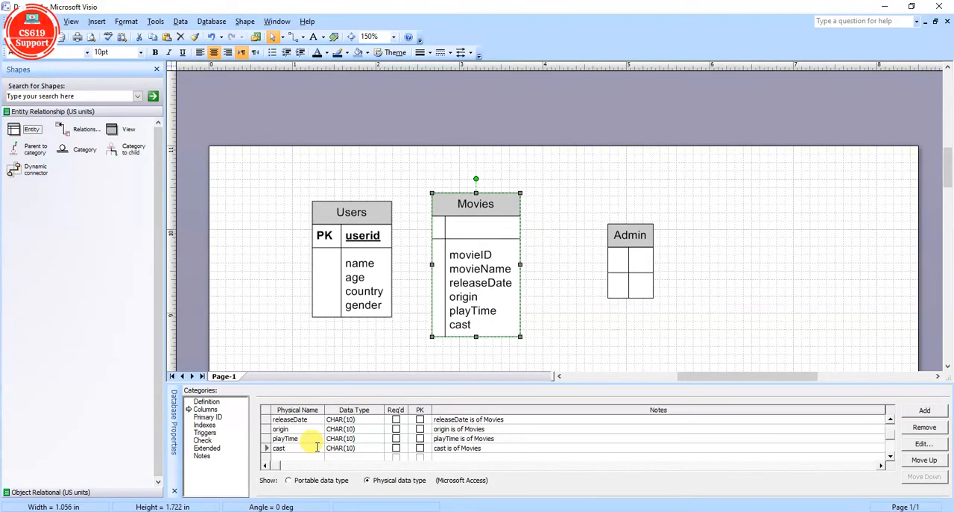
pyautogui.press('Return')
pyautogui.write('descri')
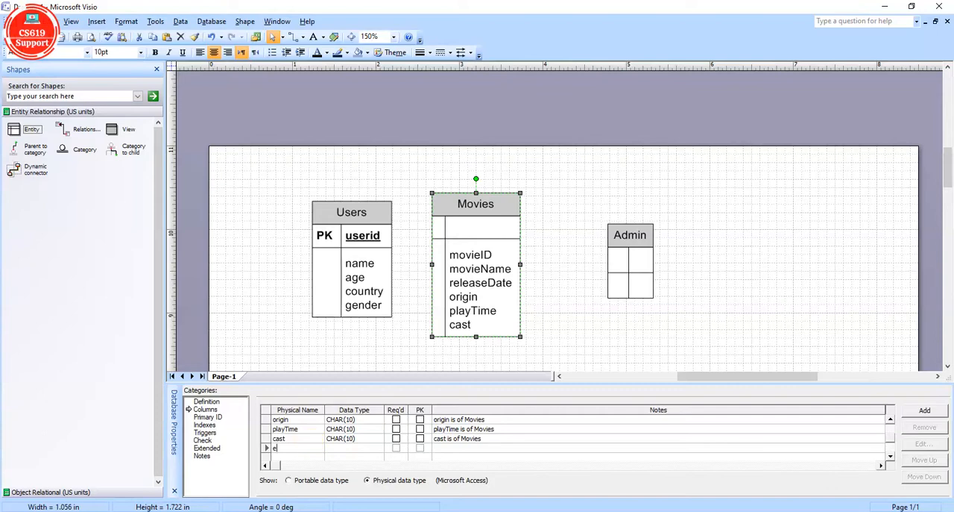
pyautogui.write('ptio')
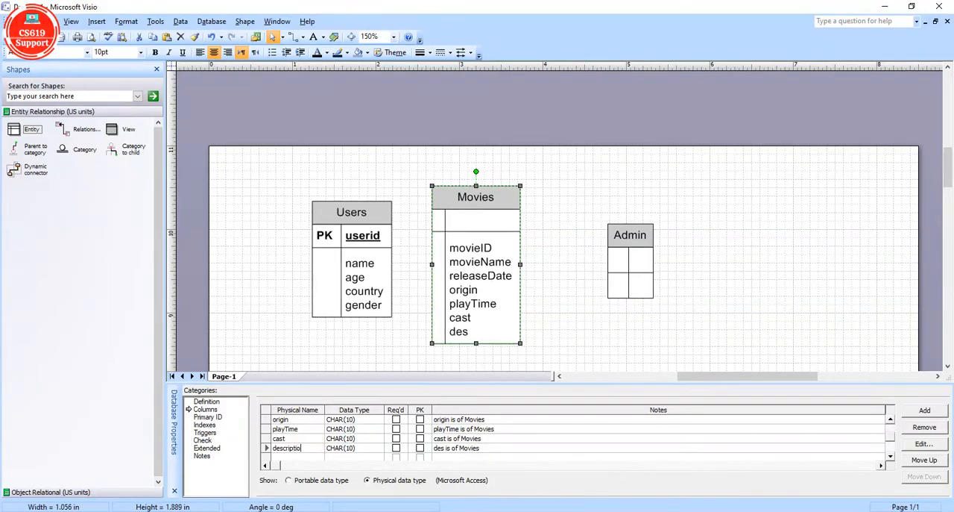
pyautogui.write('n')
pyautogui.press('Return')
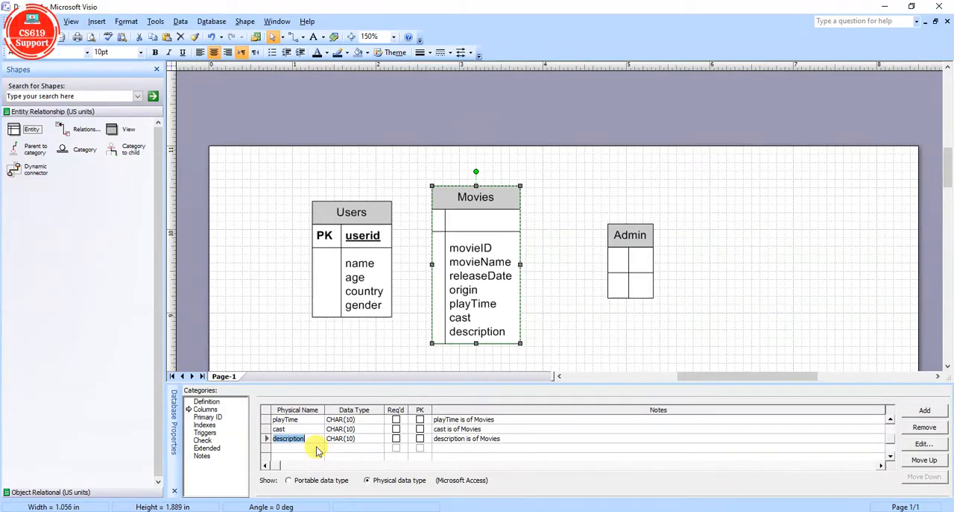
# Add the columns rating and comments to the Movies entity below description.
pyautogui.click(317, 447)
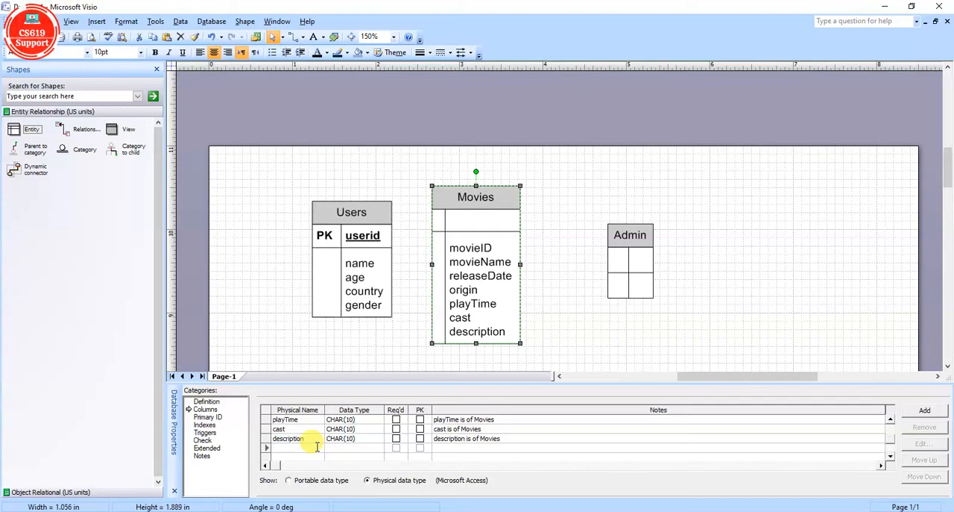
pyautogui.write('rating')
pyautogui.click(317, 446)
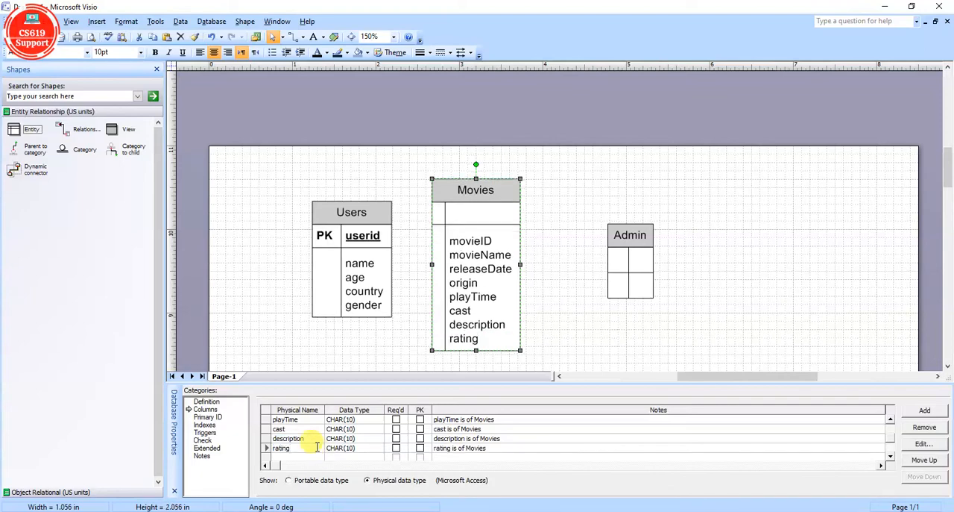
pyautogui.press('Down')
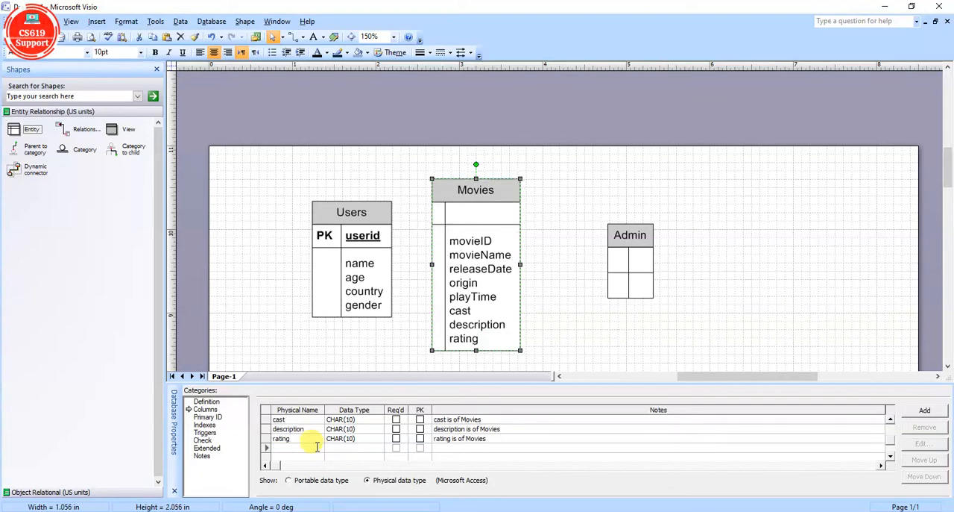
pyautogui.write('comm')
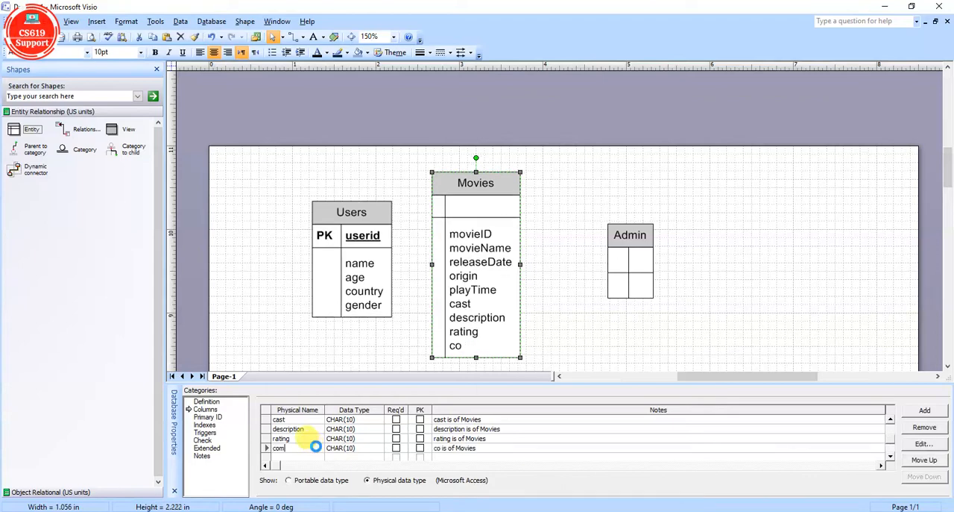
pyautogui.write('ents')
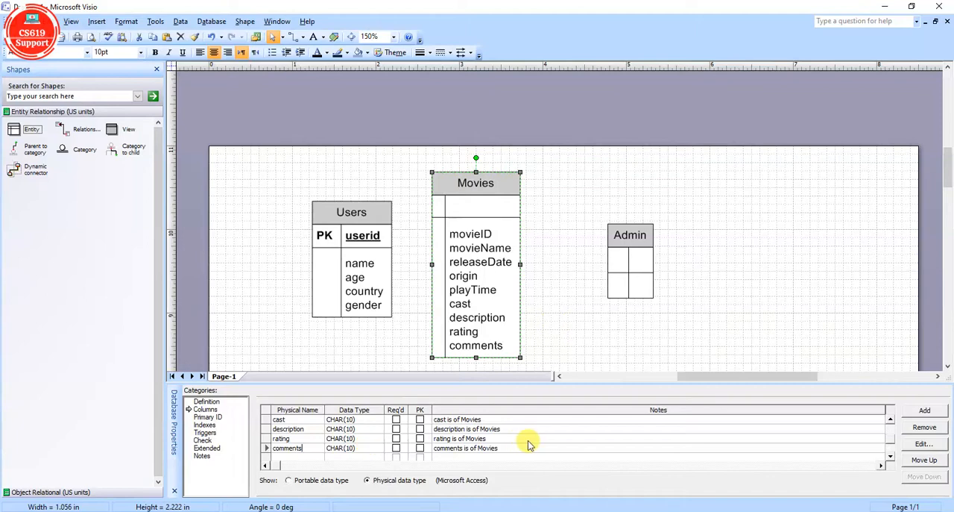
# Mark the movieID column as the primary key of the Movies entity.
pyautogui.scroll(2, 893, 431)
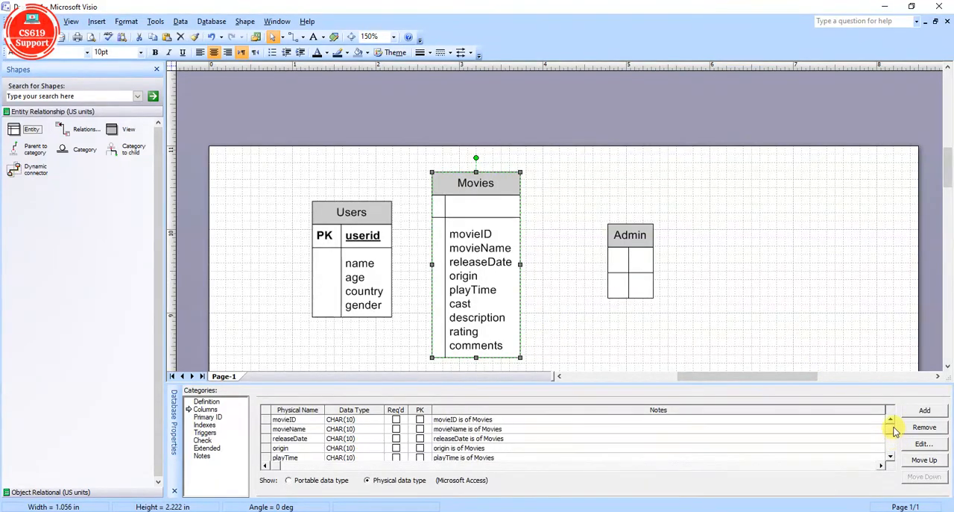
pyautogui.click(267, 420)
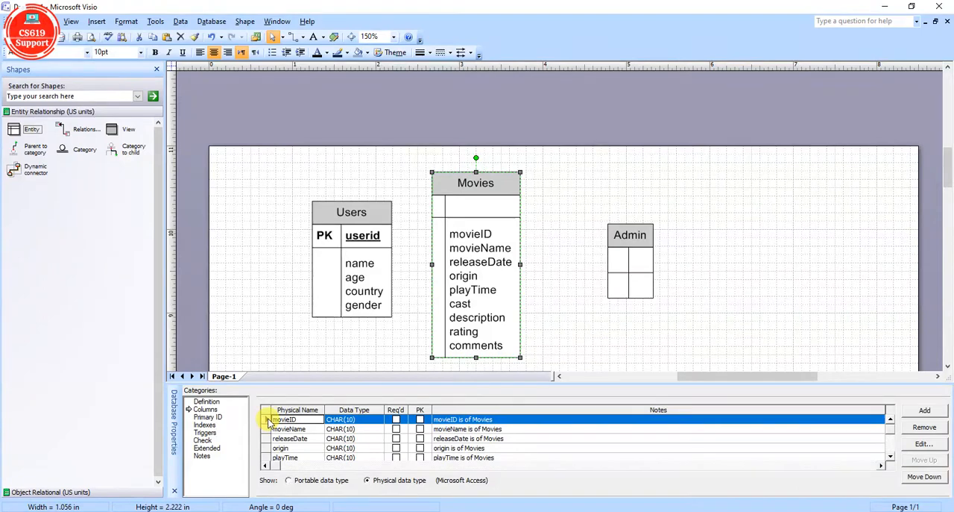
pyautogui.click(419, 420)
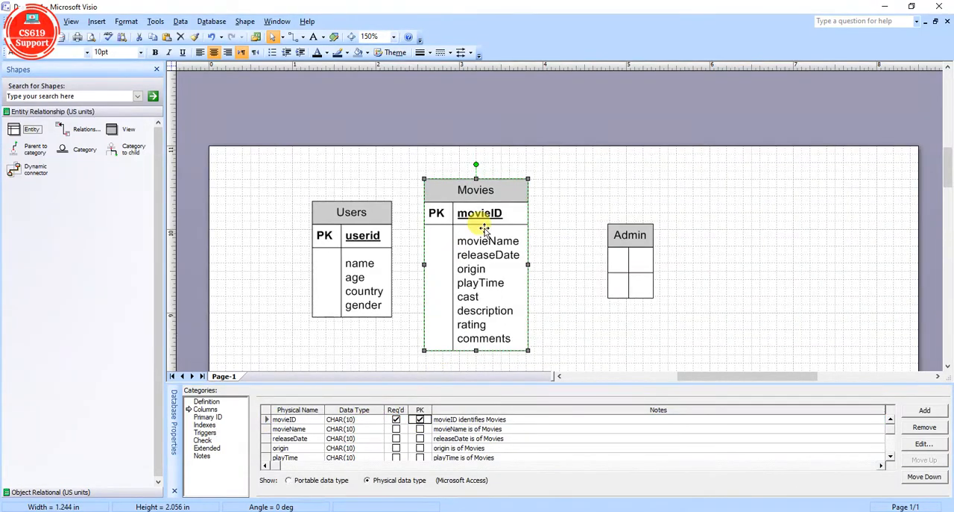
# Add two columns named adminID and adminName to the Admin entity.
pyautogui.click(631, 261)
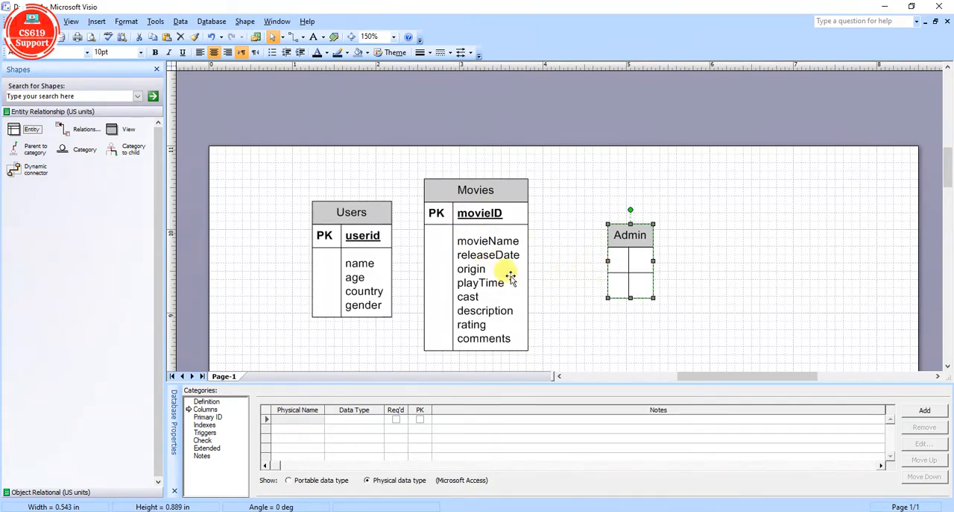
pyautogui.click(317, 421)
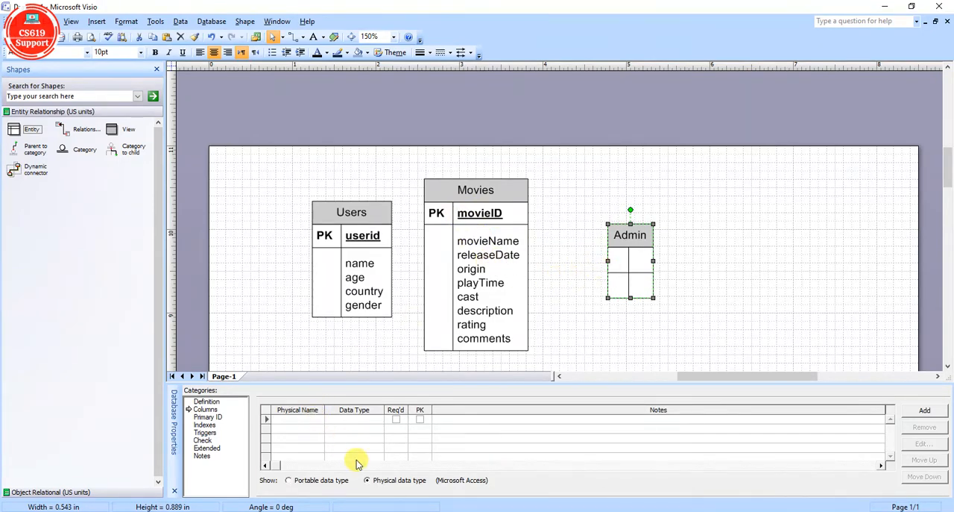
pyautogui.write('adminID')
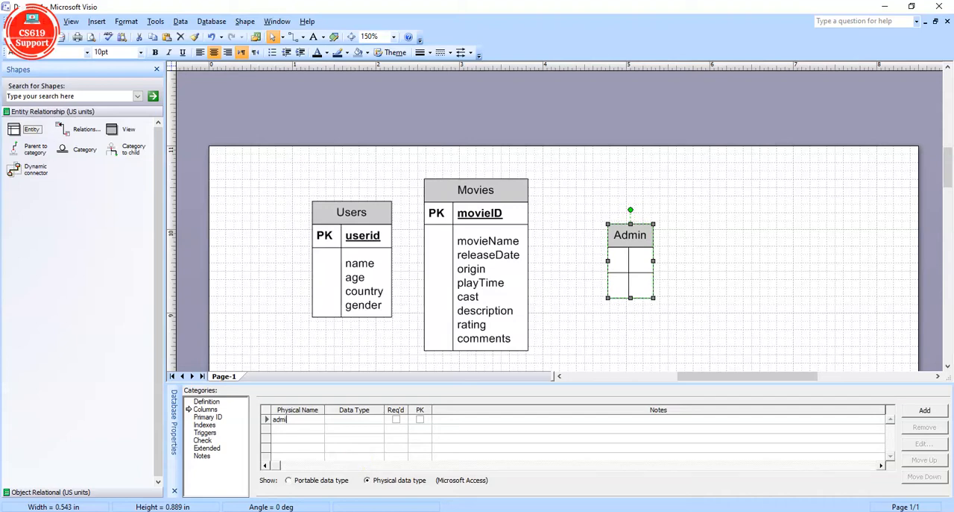
pyautogui.click(357, 463)
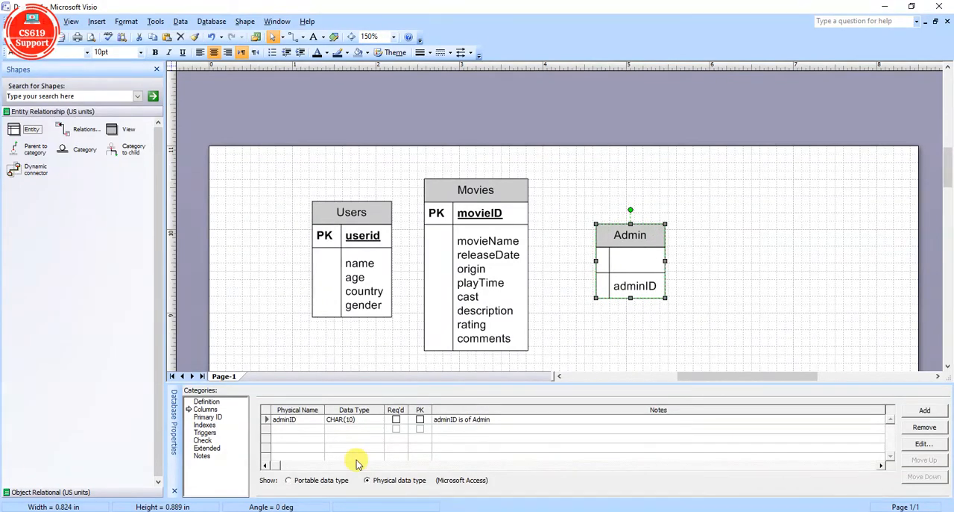
pyautogui.press('Down')
pyautogui.write('admi')
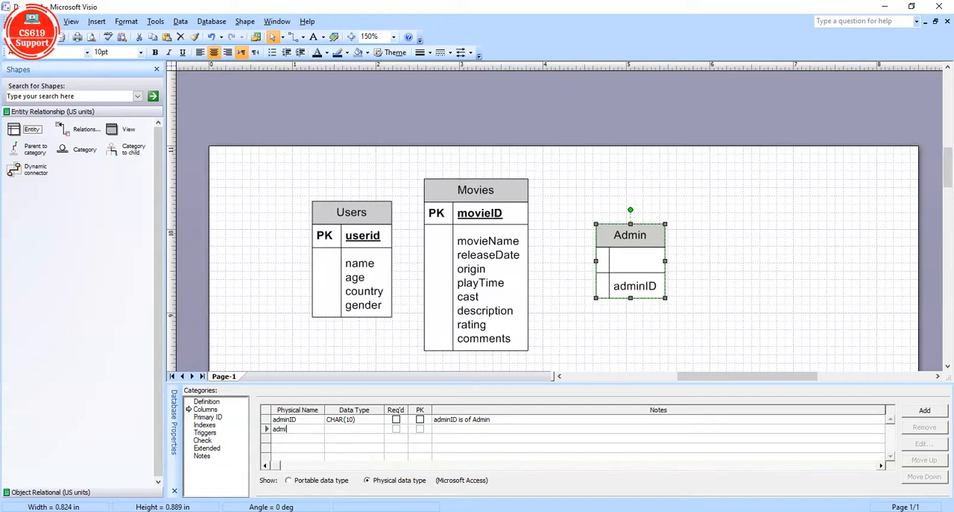
pyautogui.write('nFU')
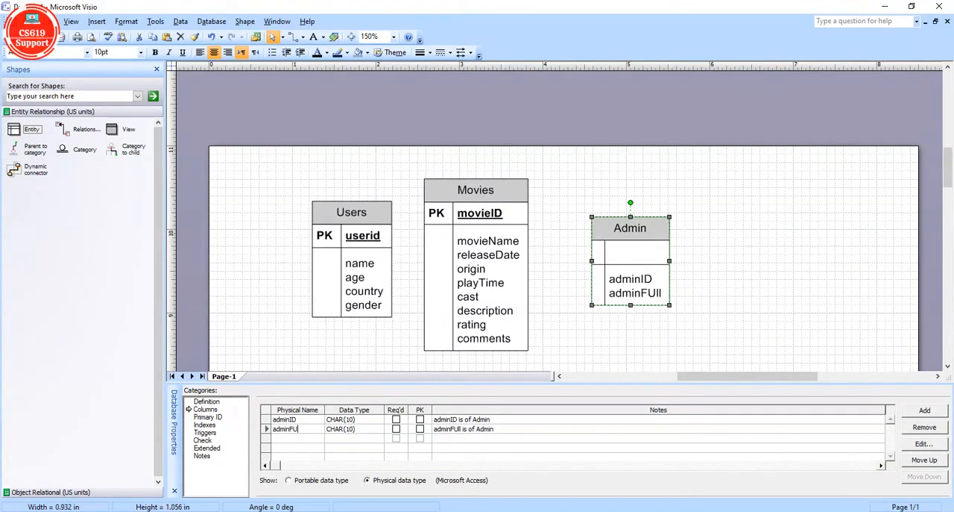
pyautogui.write('llName')
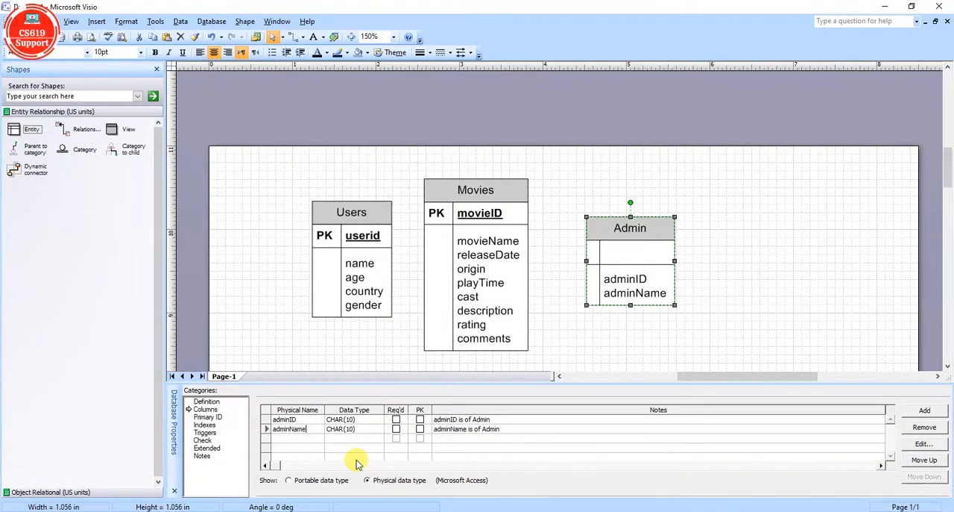
# Add the columns username and password to the Admin entity below adminName.
pyautogui.press('Return')
pyautogui.write('userN')
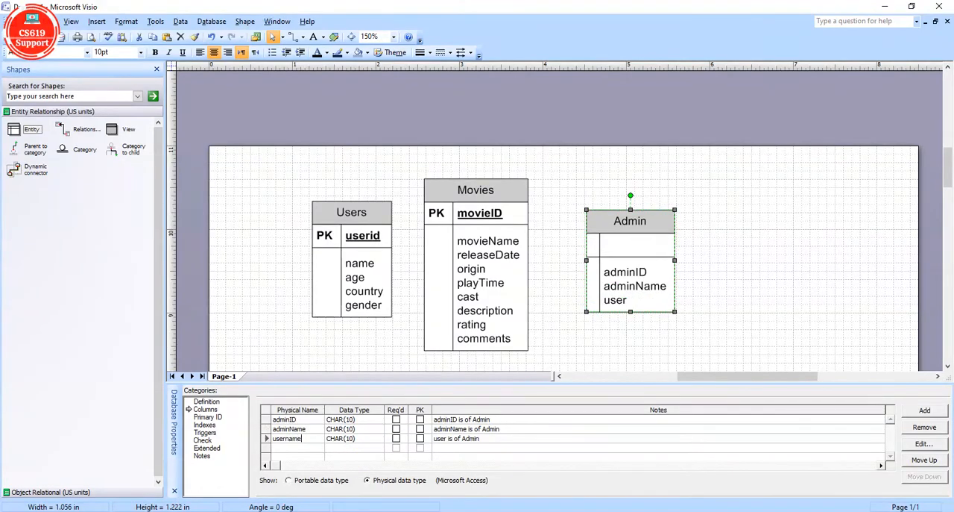
pyautogui.click(357, 460)
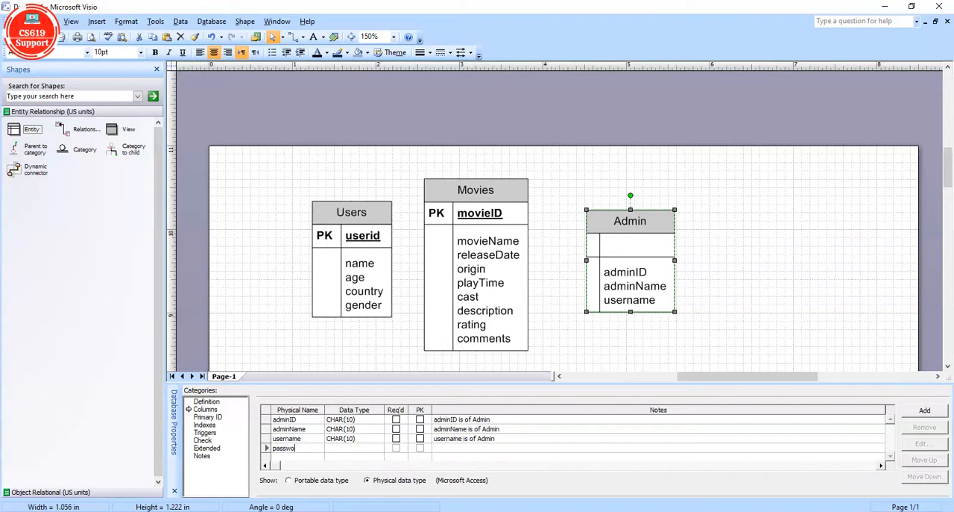
pyautogui.press('Return')
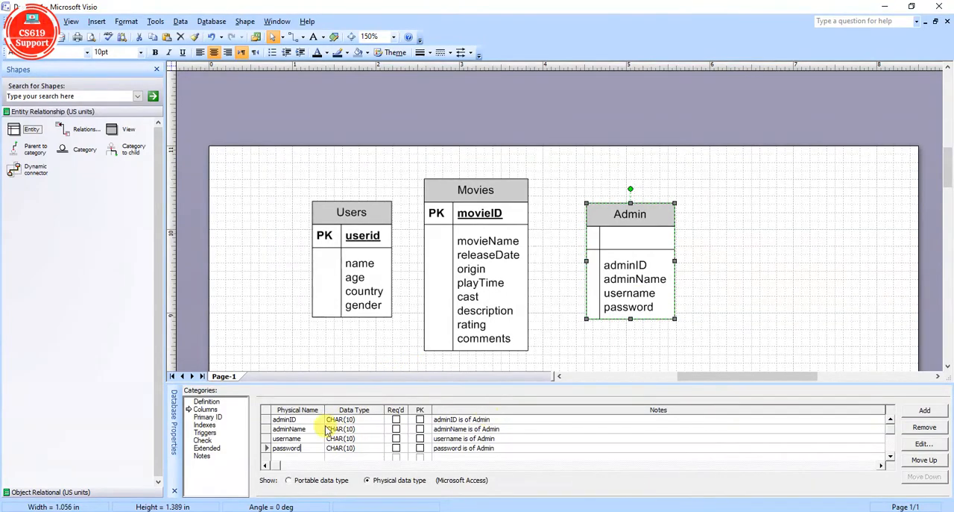
# Mark the adminID column as the primary key of the Admin entity and deselect the entity.
pyautogui.click(267, 420)
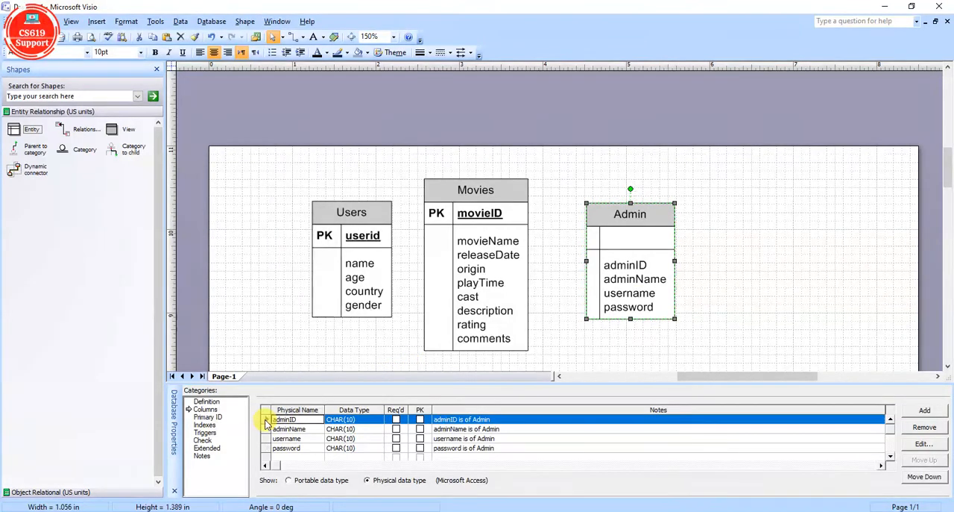
pyautogui.click(421, 420)
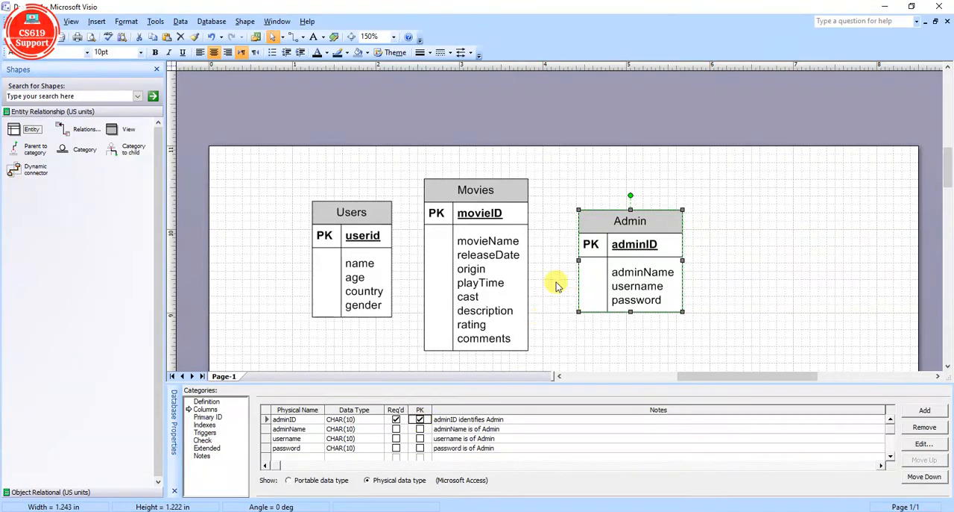
pyautogui.click(869, 270)
# Move the Admin and Movies entities farther right to leave room for a connector between Users and Movies.
pyautogui.scroll(-2, 869, 270)
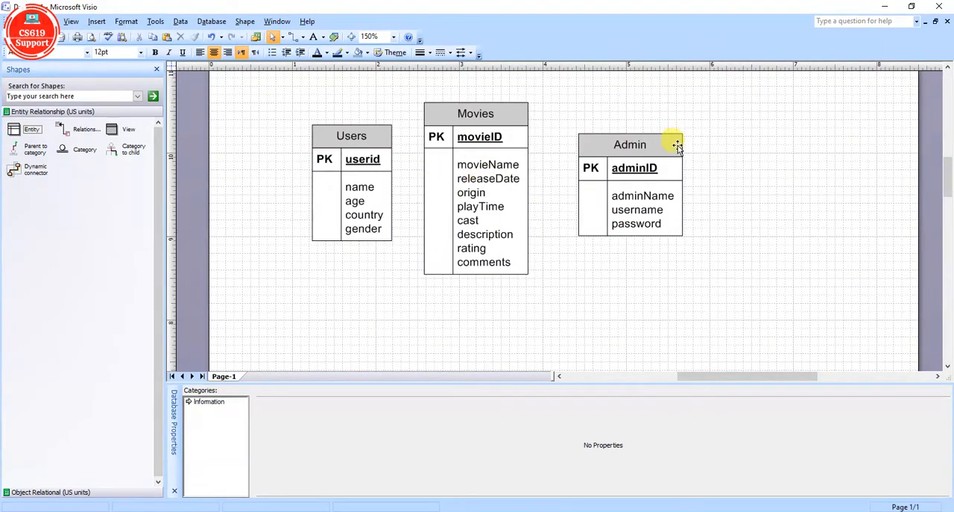
pyautogui.moveTo(675, 142); pyautogui.dragTo(543, 111)
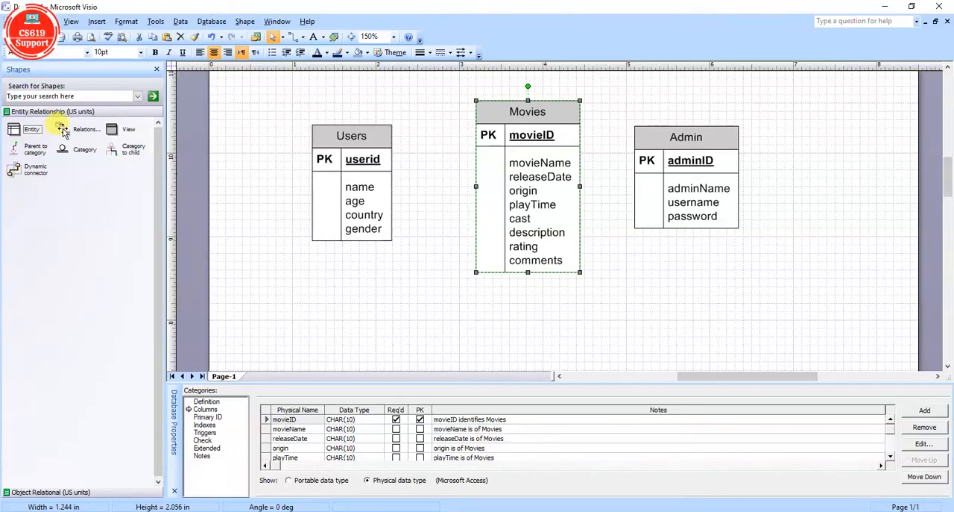
# Enlarge the drawing area and add a Relationship connector with Users as the parent and Movies as the child.
pyautogui.moveTo(63, 129); pyautogui.dragTo(341, 307)
pyautogui.moveTo(512, 379); pyautogui.dragTo(514, 448)
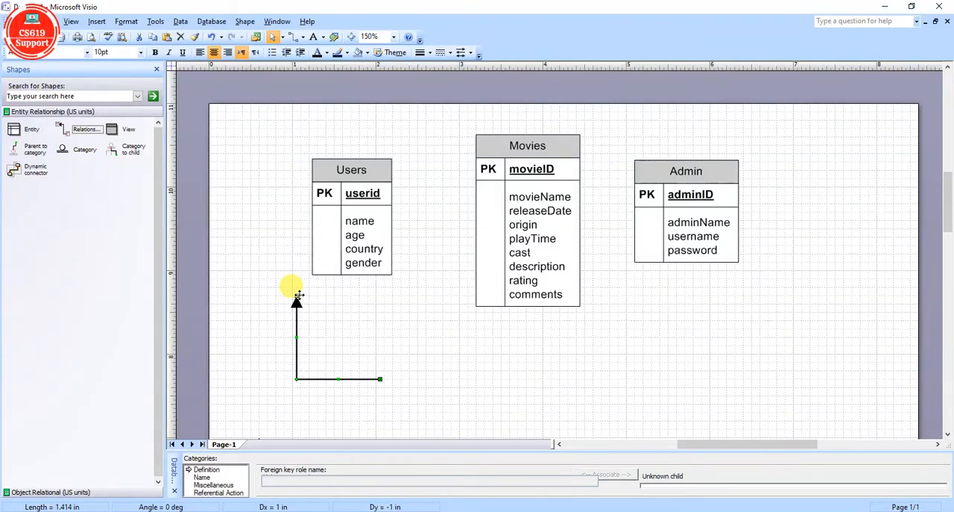
pyautogui.moveTo(297, 298); pyautogui.dragTo(355, 218)
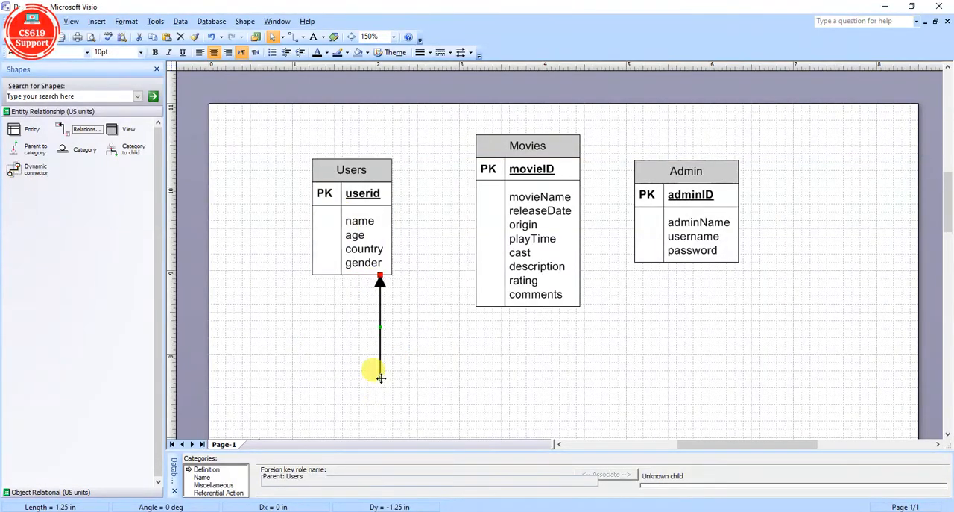
pyautogui.moveTo(381, 379); pyautogui.dragTo(522, 216)
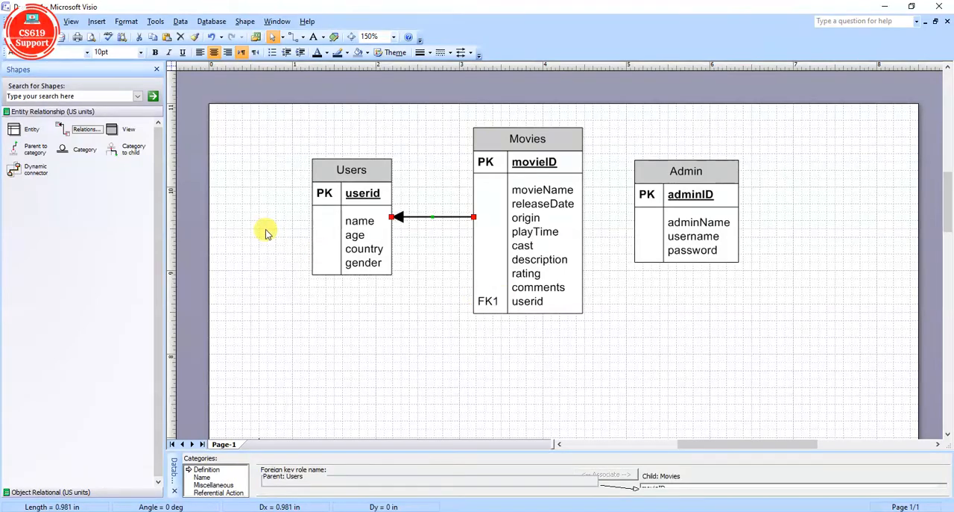
# Shift the Admin entity farther right and add a Relationship connector with Admin as the parent and Movies as the child.
pyautogui.moveTo(61, 129); pyautogui.dragTo(694, 339)
pyautogui.moveTo(689, 174); pyautogui.dragTo(734, 173)
pyautogui.moveTo(650, 304); pyautogui.dragTo(735, 211)
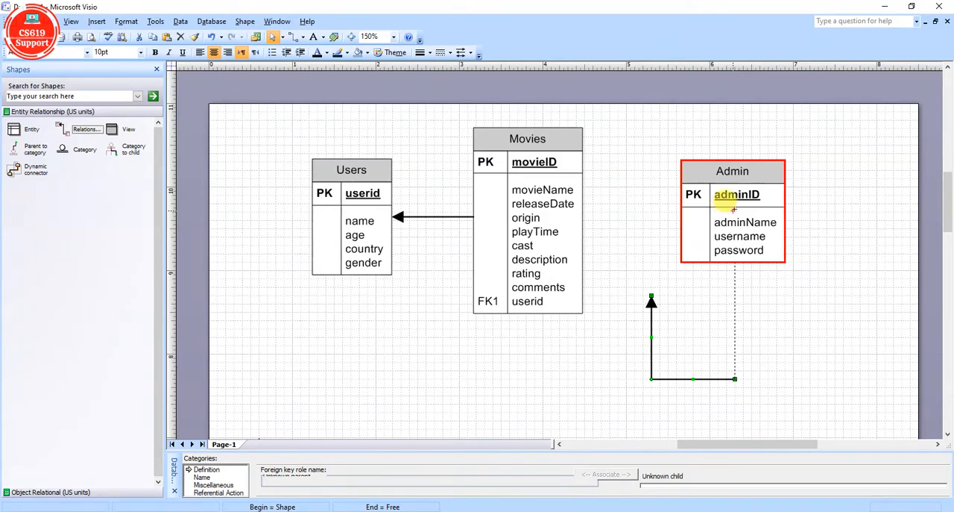
pyautogui.moveTo(734, 210); pyautogui.dragTo(734, 211)
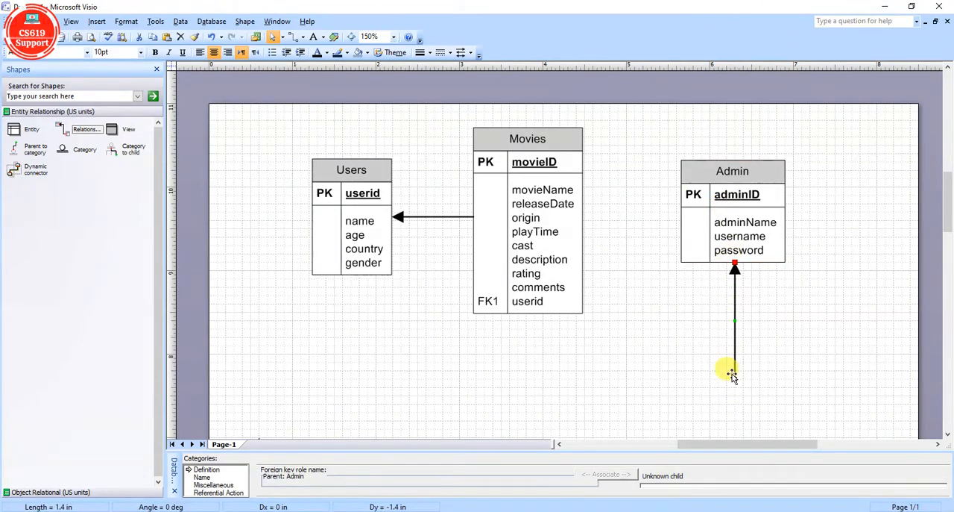
pyautogui.moveTo(737, 379); pyautogui.dragTo(527, 218)
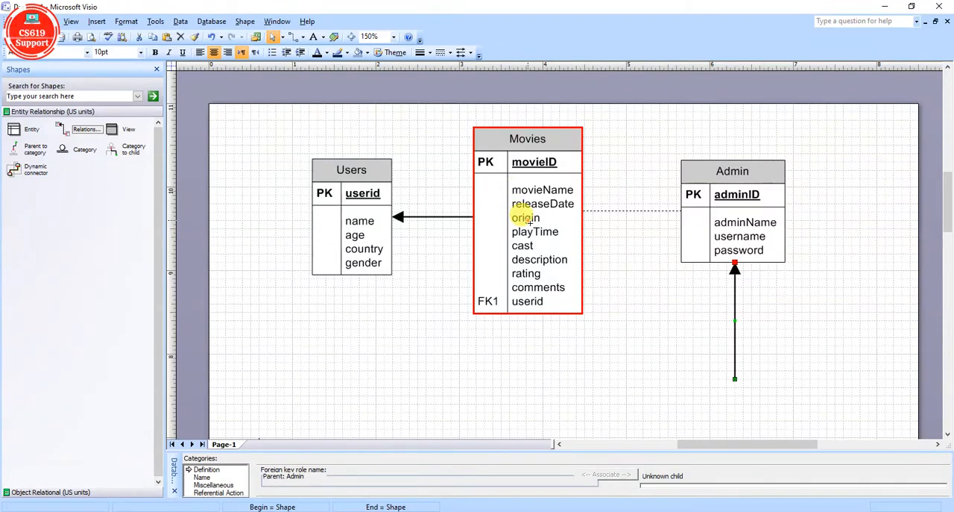
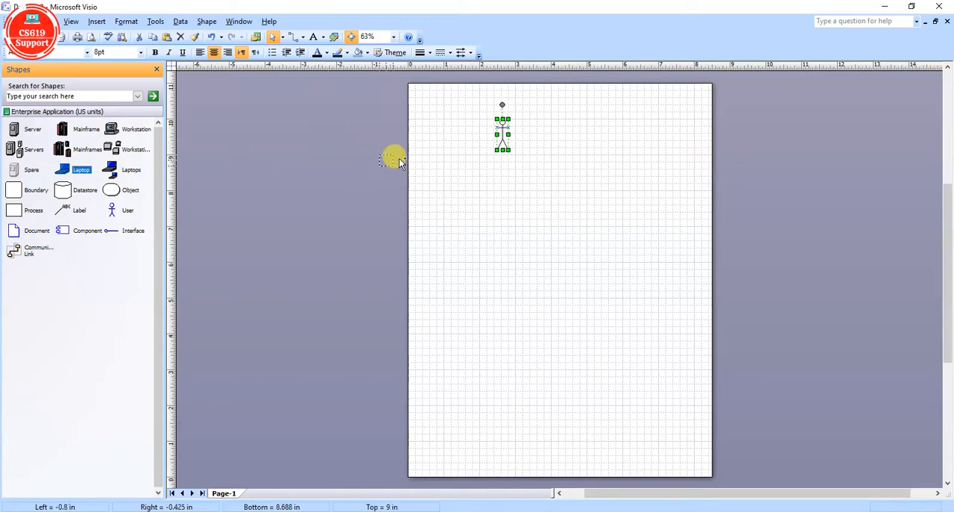
# Add a Process box 2.6 in wide and 0.563 in high below the user and laptop, and stack two copies of it underneath.
pyautogui.click(588, 191)
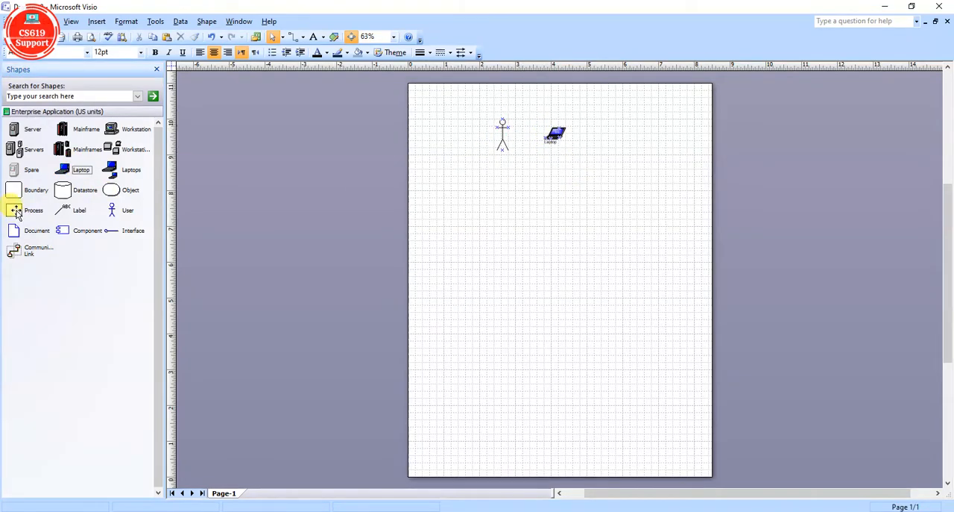
pyautogui.moveTo(17, 213); pyautogui.dragTo(618, 187)
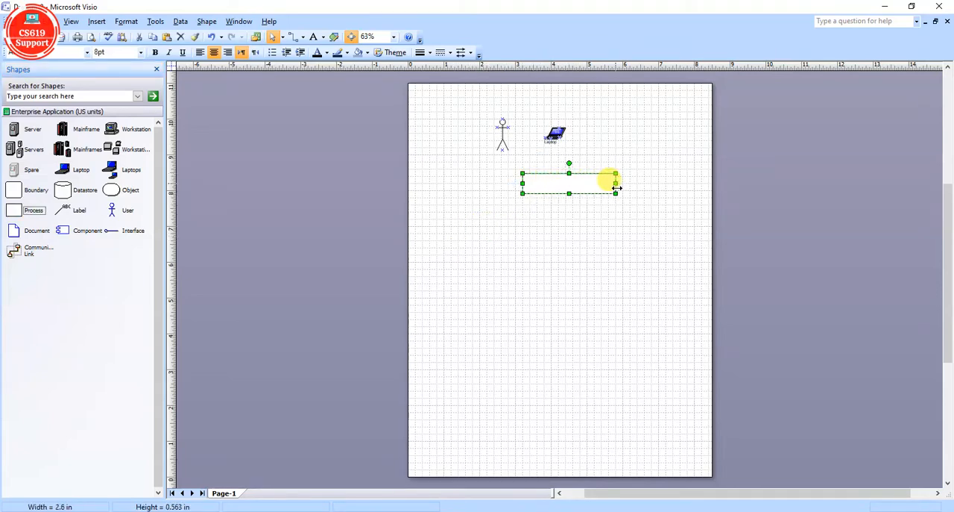
pyautogui.hotkey('ctrl', 'c')
pyautogui.hotkey('ctrl', 'v')
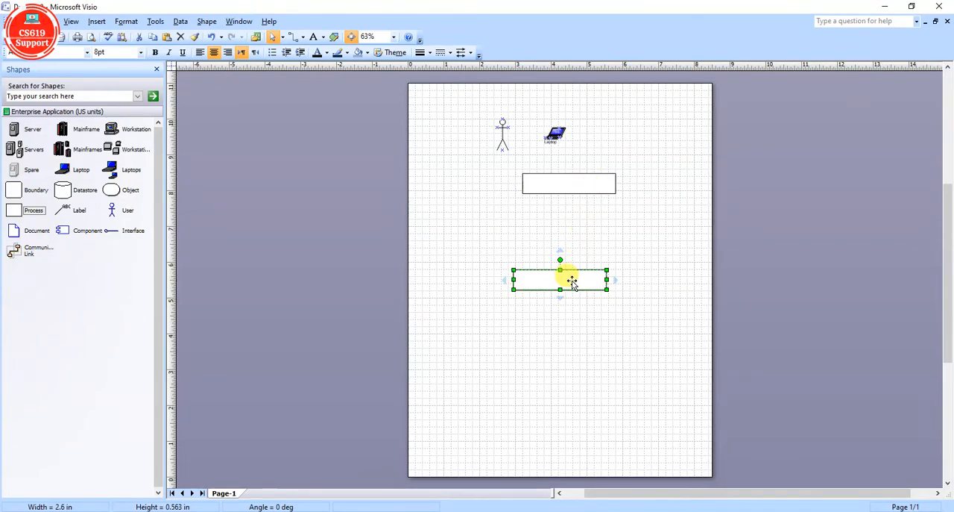
pyautogui.moveTo(571, 278); pyautogui.dragTo(582, 258)
pyautogui.hotkey('ctrl', 'v')
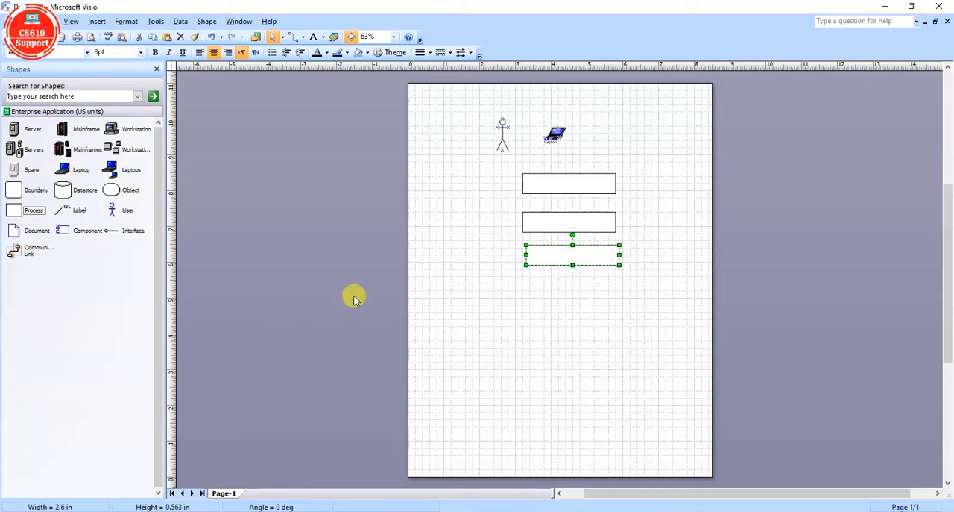
# Place a Datastore shape below the third process box.
pyautogui.click(67, 191)
pyautogui.moveTo(67, 191); pyautogui.dragTo(572, 306)
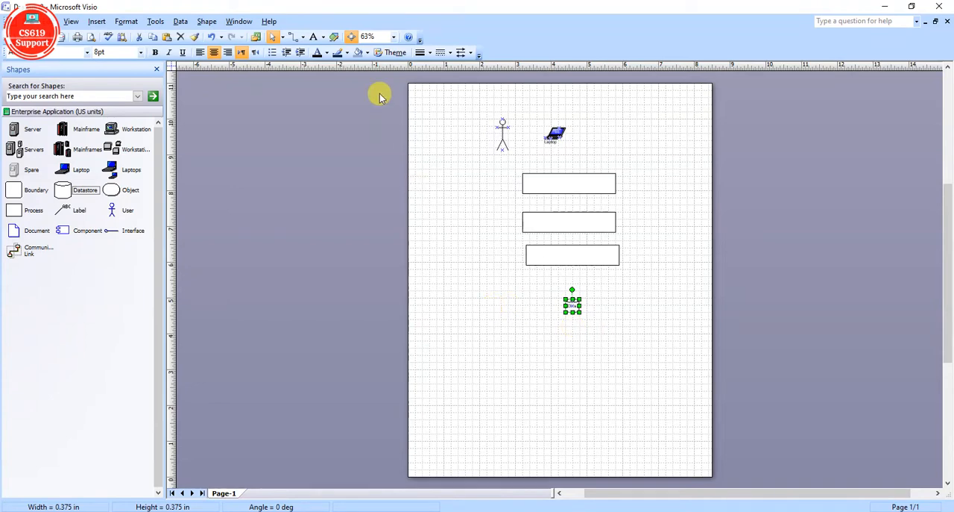
# Move the laptop and the user figure farther right so that both sit above the first process box.
pyautogui.click(393, 37)
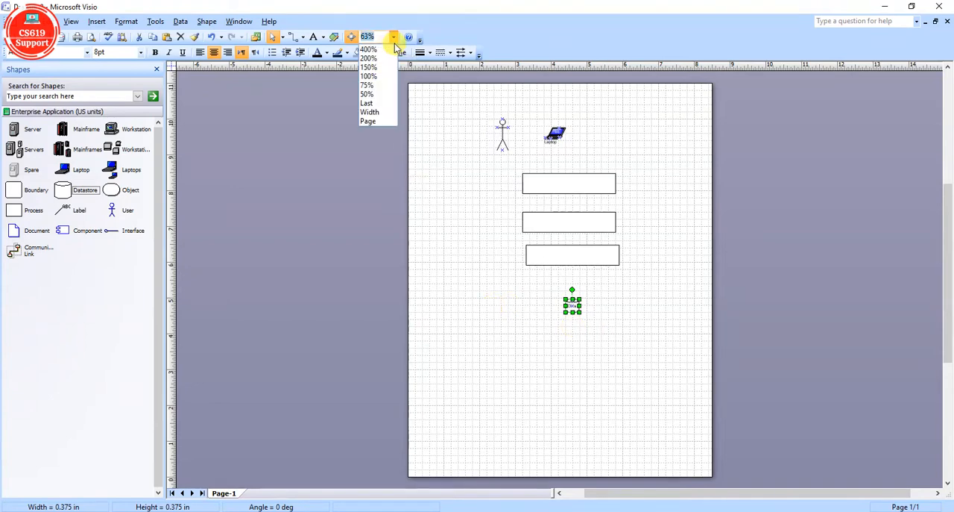
pyautogui.click(370, 76)
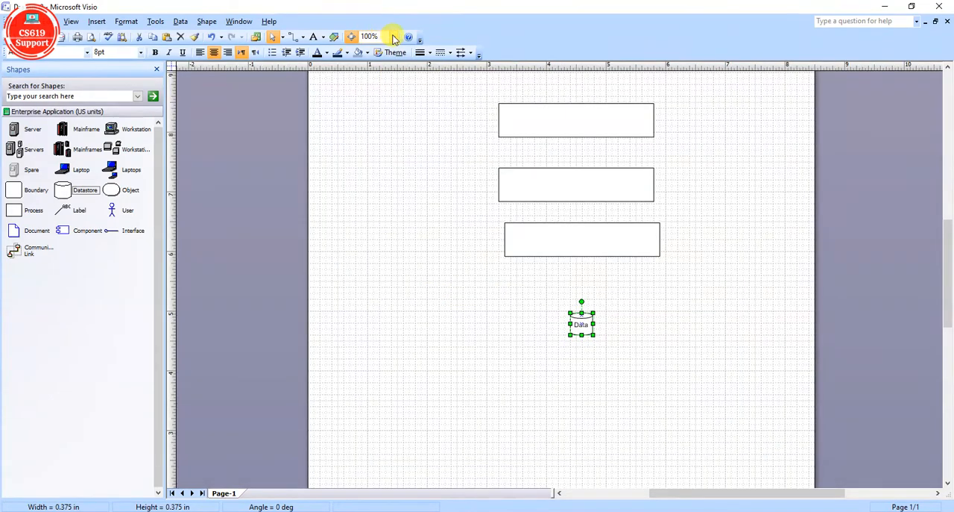
pyautogui.click(394, 36)
pyautogui.click(388, 68)
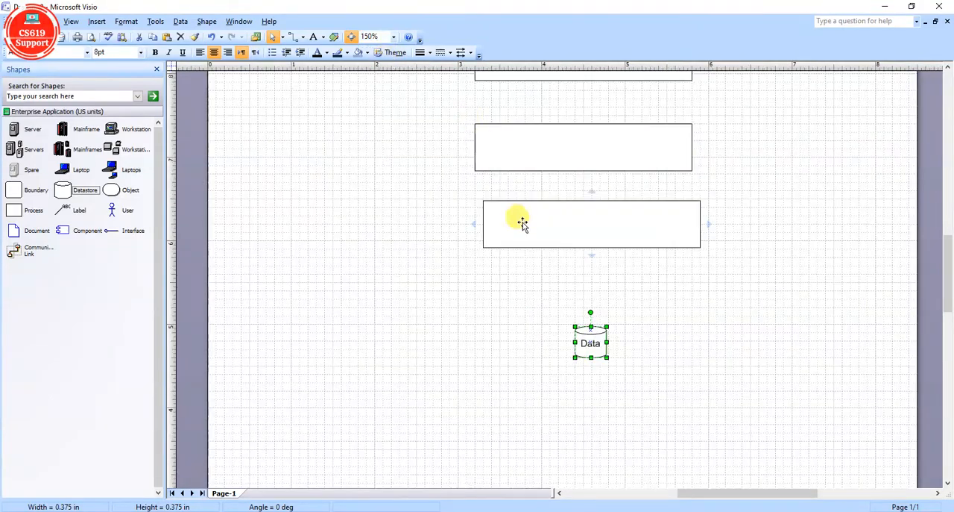
pyautogui.click(701, 320)
pyautogui.scroll(5, 701, 320)
pyautogui.scroll(-2, 701, 321)
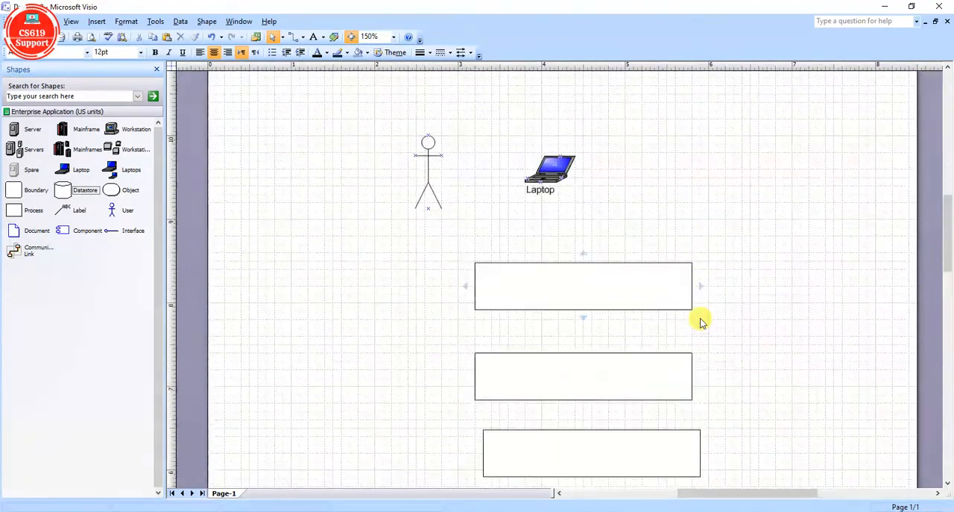
pyautogui.moveTo(560, 176); pyautogui.dragTo(620, 196)
pyautogui.moveTo(425, 171); pyautogui.dragTo(531, 177)
pyautogui.click(783, 306)
# Enlarge the datastore cylinder to about 1.075 in wide and 0.575 in high, and change its label to "Data store".
pyautogui.scroll(-4, 782, 307)
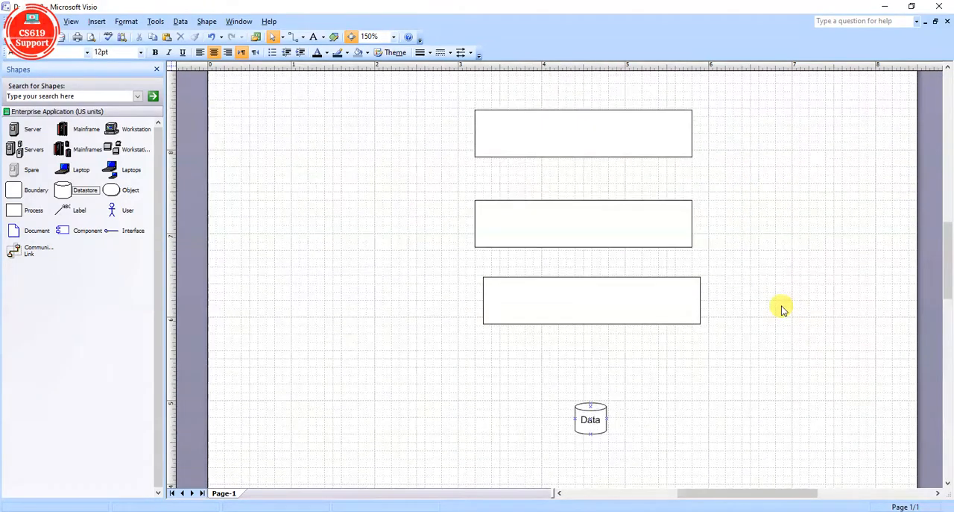
pyautogui.moveTo(601, 420)
pyautogui.mouseDown()
pyautogui.moveTo(597, 384)
pyautogui.moveTo(658, 378)
pyautogui.moveTo(614, 408)
pyautogui.mouseUp()
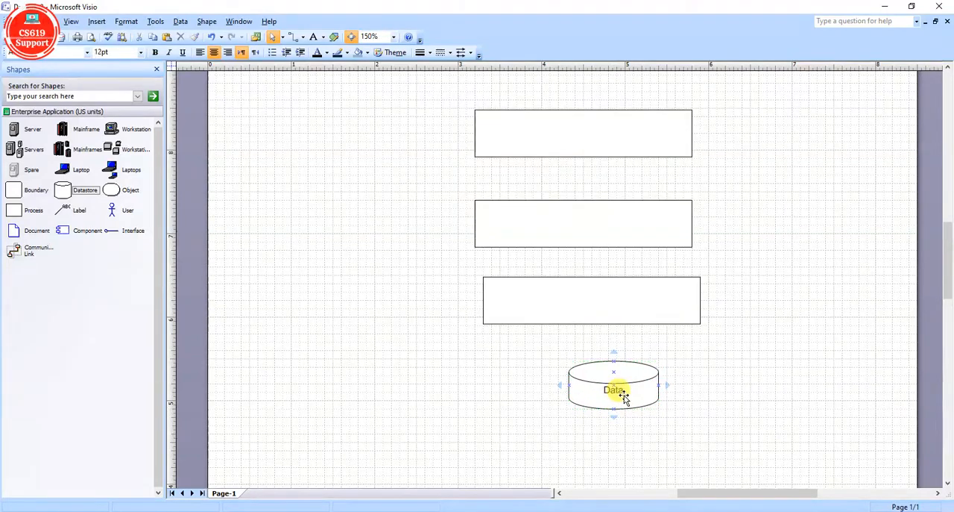
pyautogui.moveTo(628, 391); pyautogui.dragTo(622, 390)
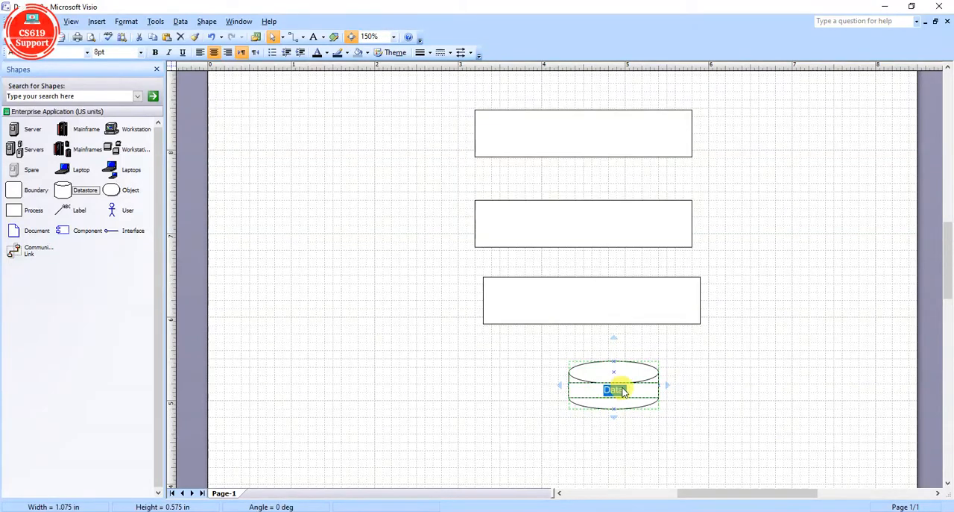
pyautogui.click(636, 385)
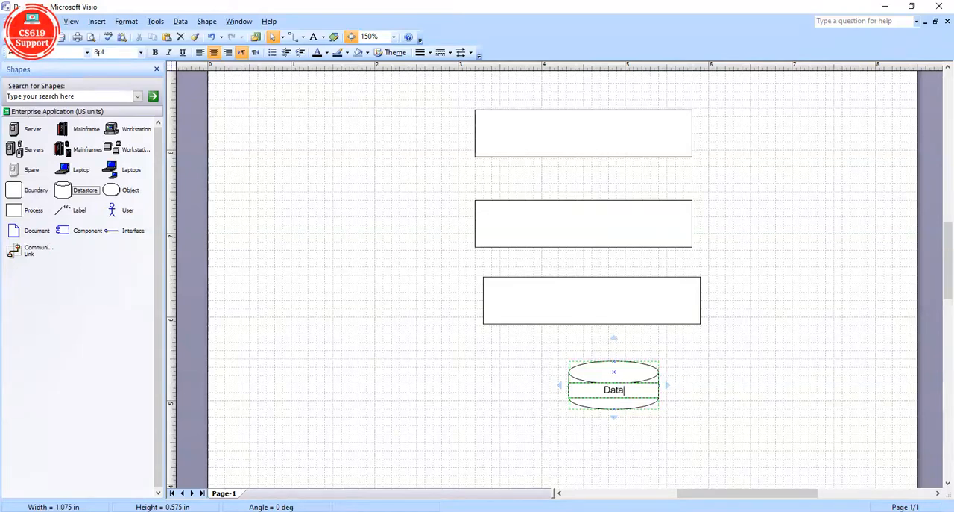
pyautogui.write('store')
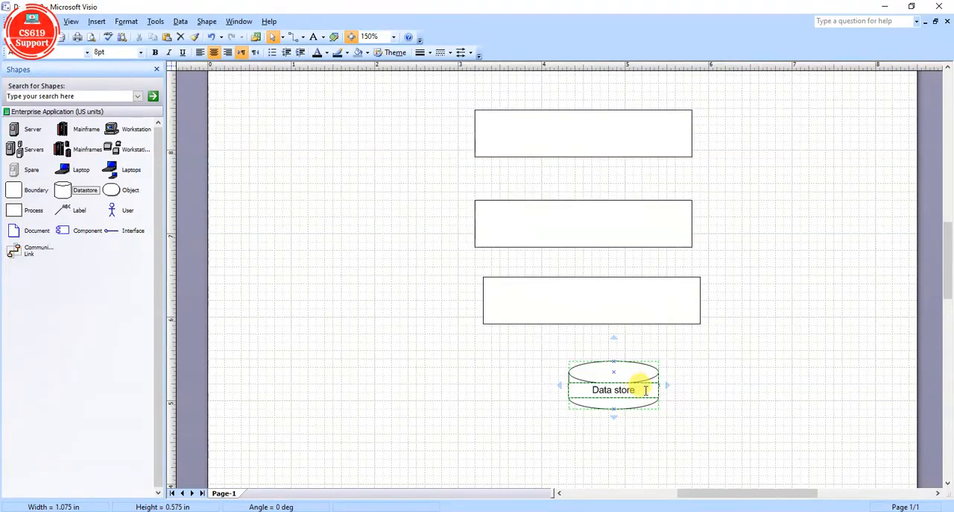
pyautogui.click(700, 430)
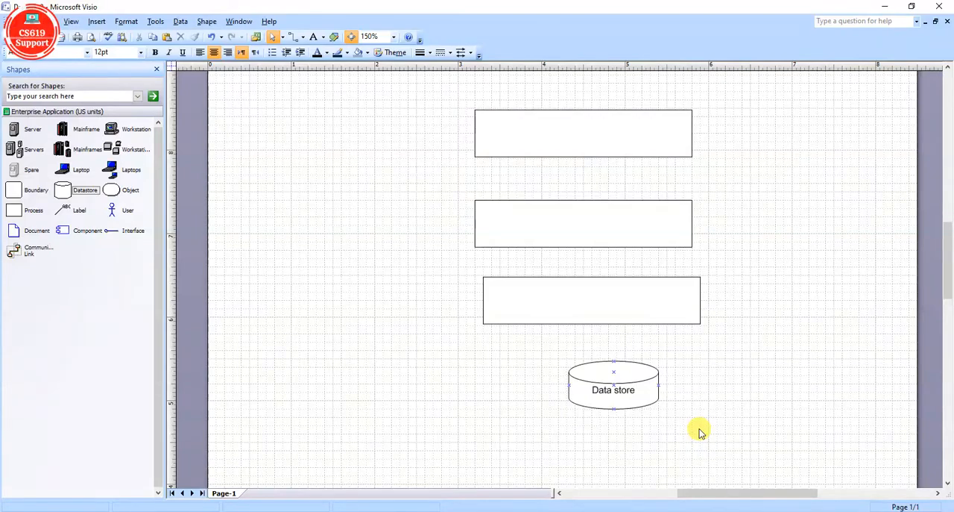
# Connect the user figure's base to the top edge of the first process box with an arrow connector.
pyautogui.scroll(2, 700, 431)
pyautogui.scroll(1, 700, 431)
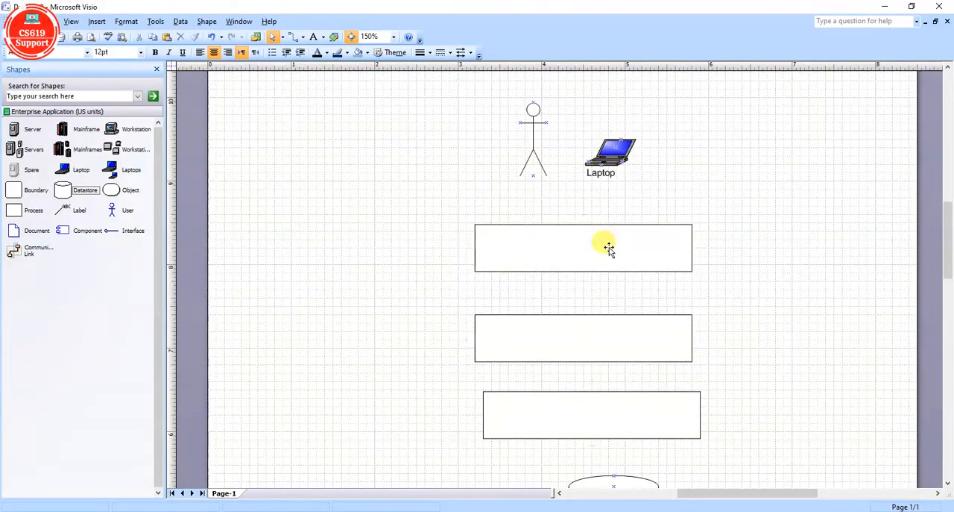
pyautogui.click(533, 146)
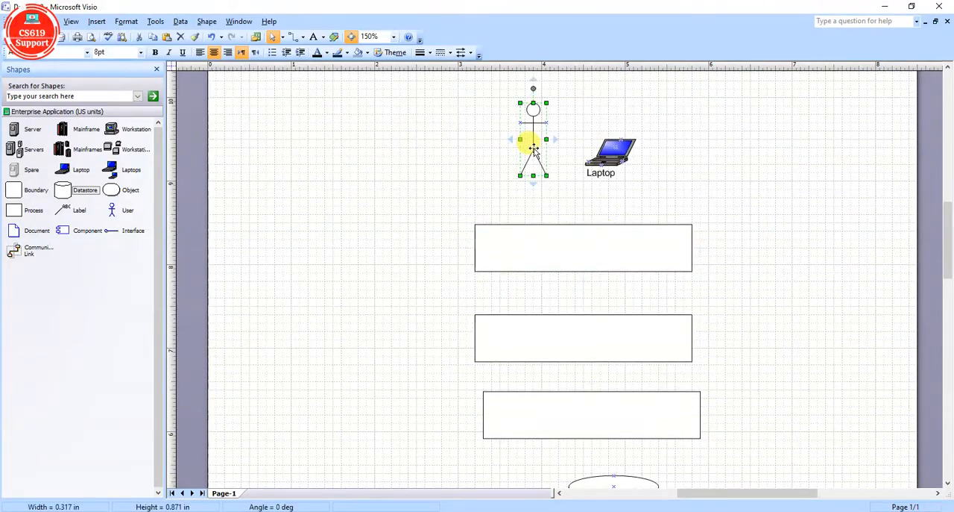
pyautogui.click(380, 146)
pyautogui.scroll(1, 311, 110)
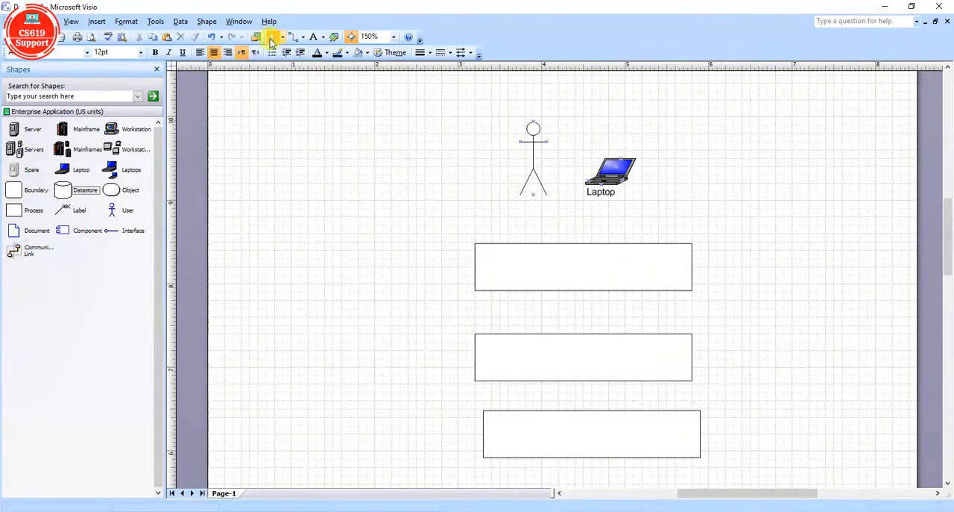
pyautogui.click(293, 37)
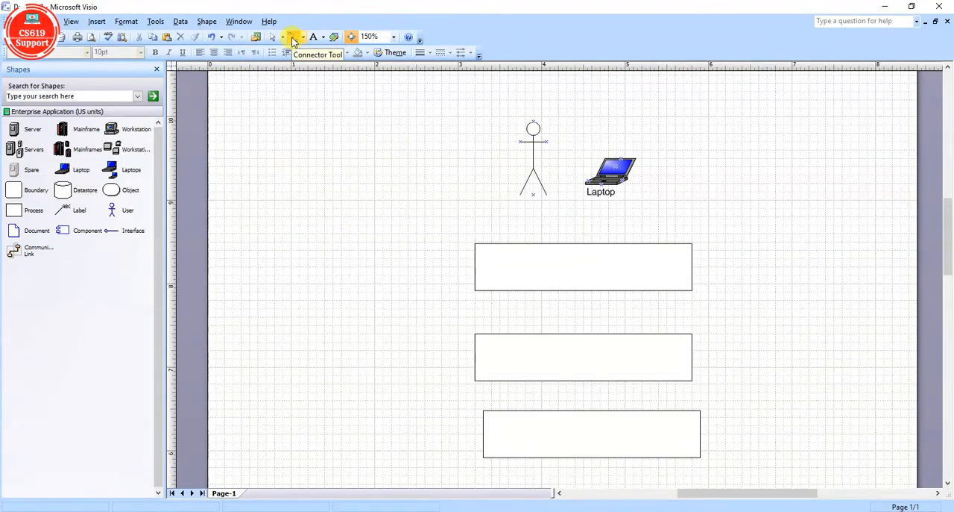
pyautogui.moveTo(533, 194); pyautogui.dragTo(576, 258)
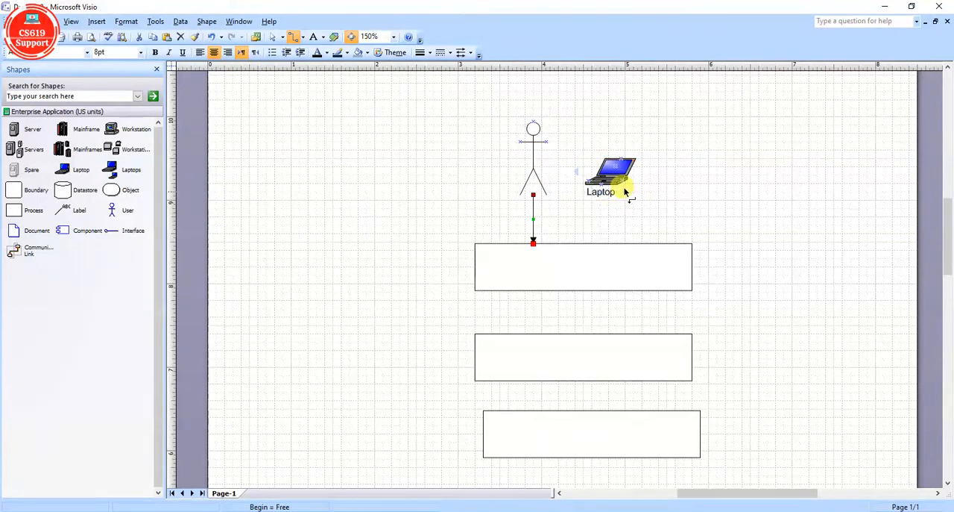
pyautogui.moveTo(532, 196); pyautogui.dragTo(534, 164)
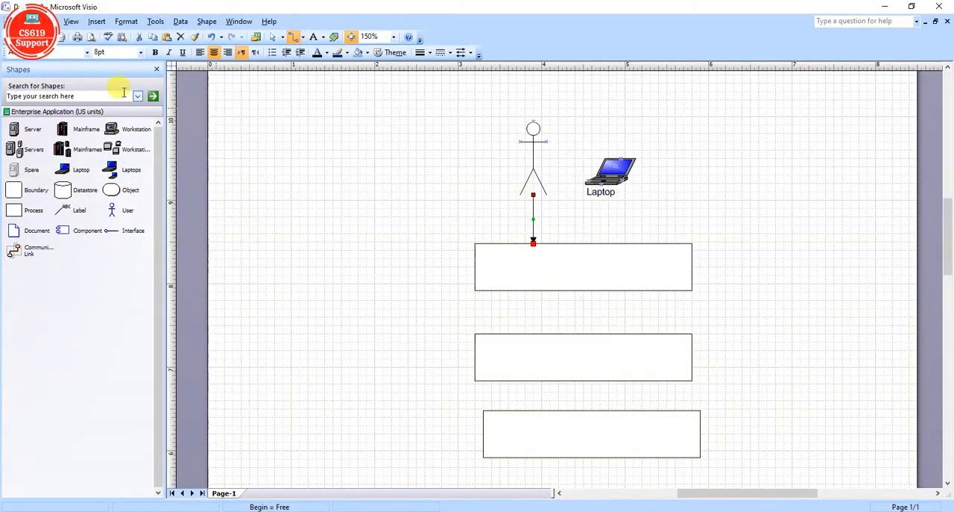
# Delete the laptop shape beside the user figure.
pyautogui.click(273, 39)
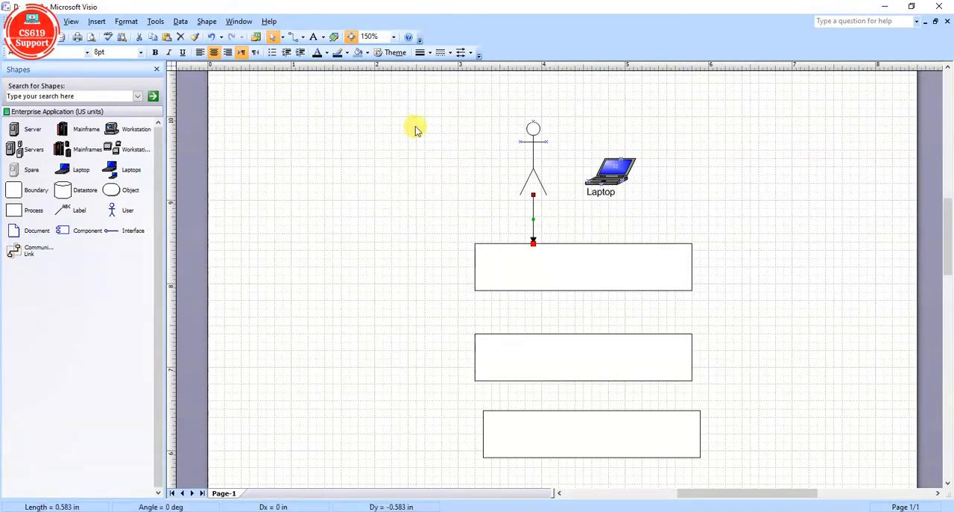
pyautogui.click(610, 176)
pyautogui.press('Delete')
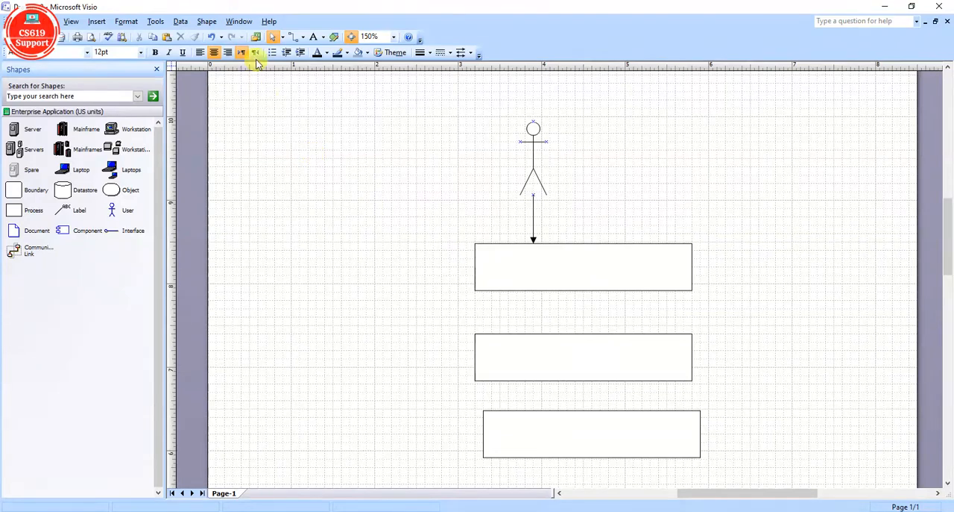
# Link the first process box to the second and the second to the third with arrow connectors.
pyautogui.click(295, 37)
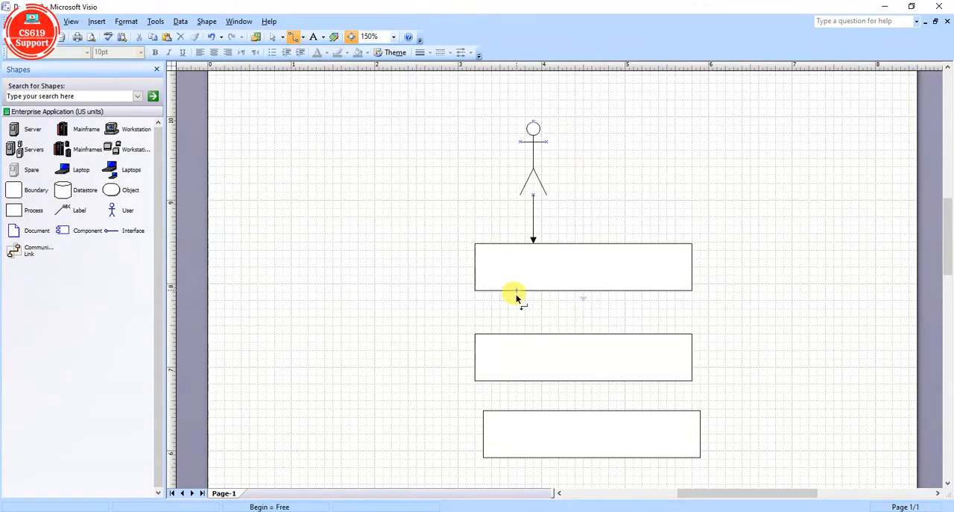
pyautogui.click(584, 298)
pyautogui.click(586, 394)
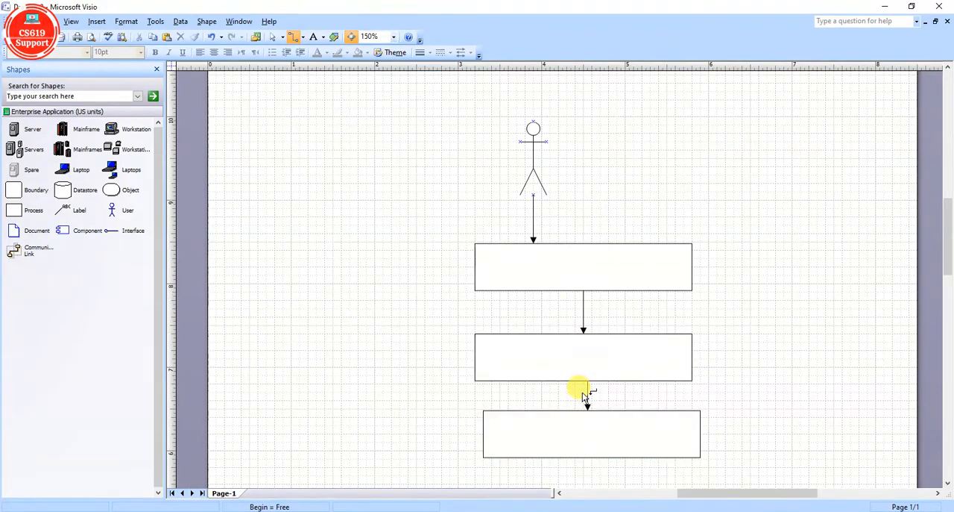
# Connect the third process box to the Data store cylinder with an arrow connector.
pyautogui.scroll(-5, 586, 395)
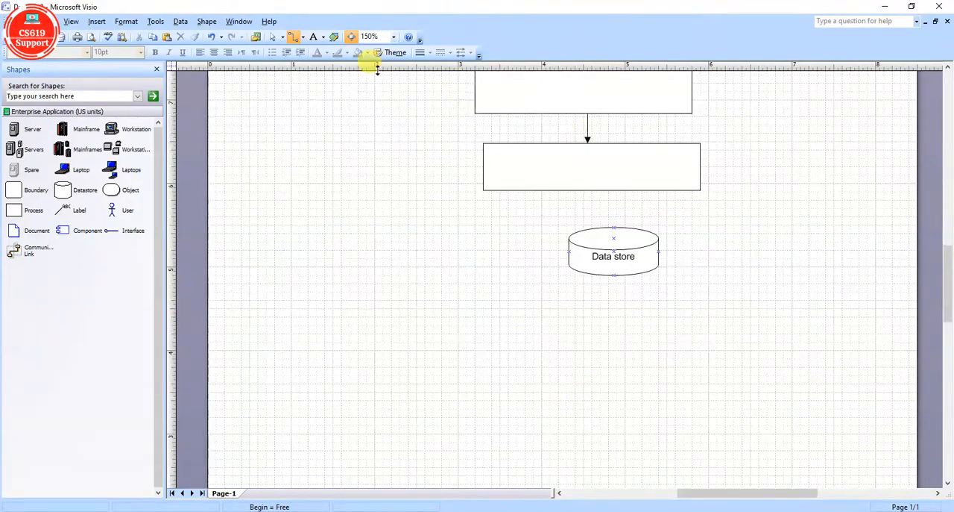
pyautogui.click(271, 38)
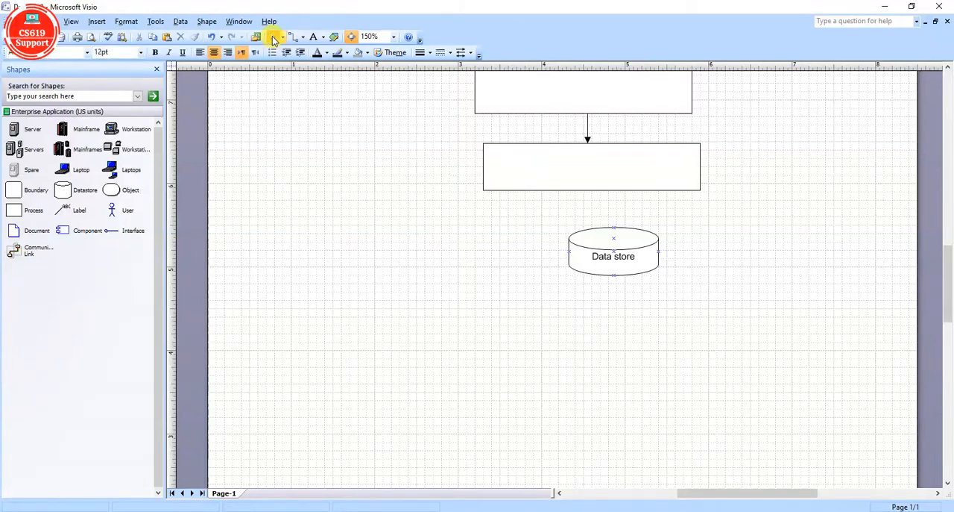
pyautogui.click(613, 182)
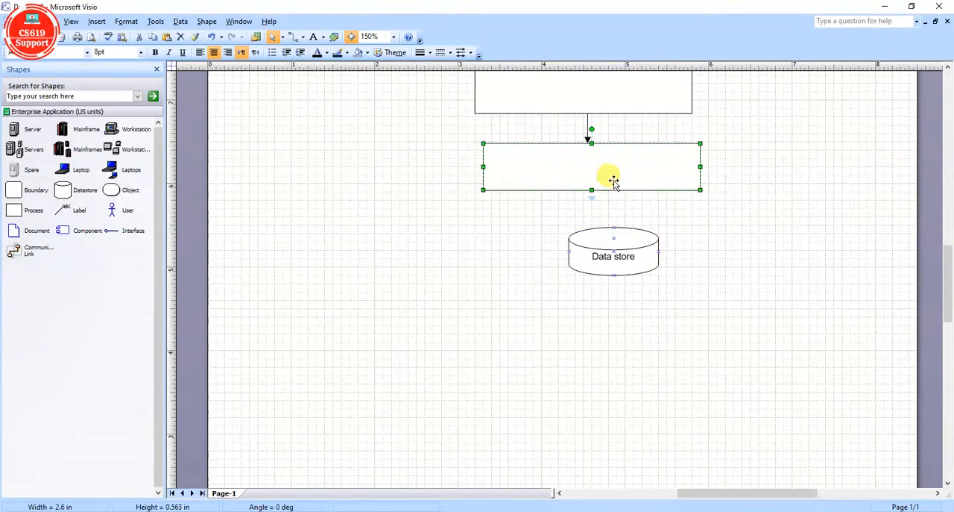
pyautogui.click(775, 200)
pyautogui.moveTo(624, 170)
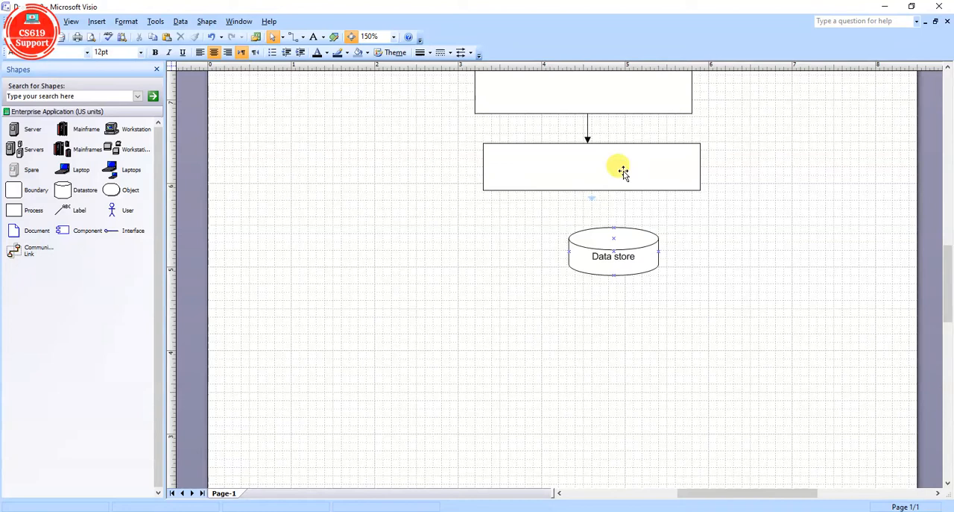
pyautogui.click(595, 199)
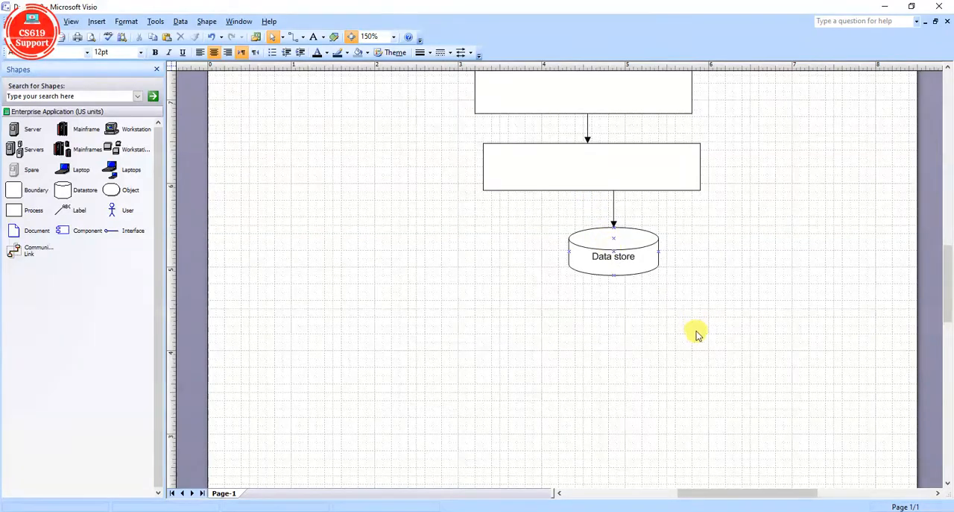
# Give the user's connector and the connector between the first two process boxes filled arrowheads at both ends.
pyautogui.scroll(4, 697, 335)
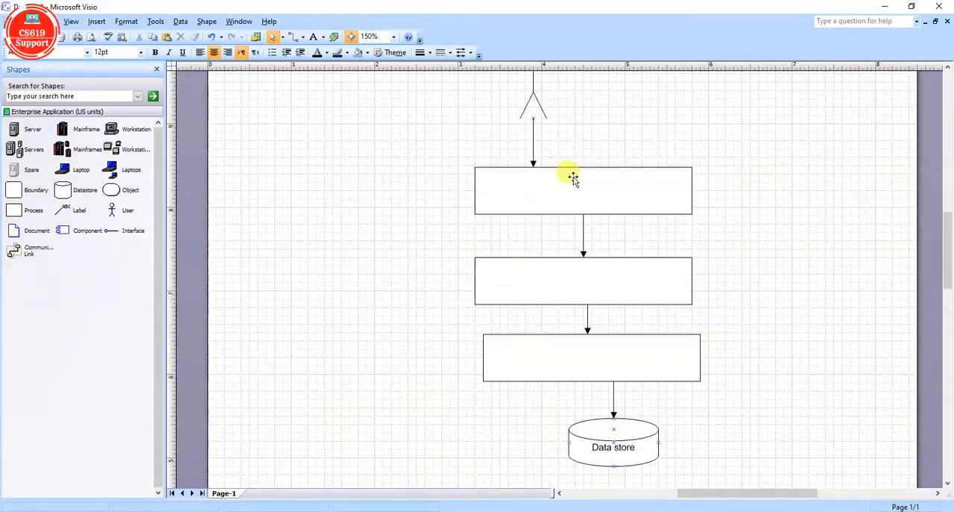
pyautogui.click(534, 138)
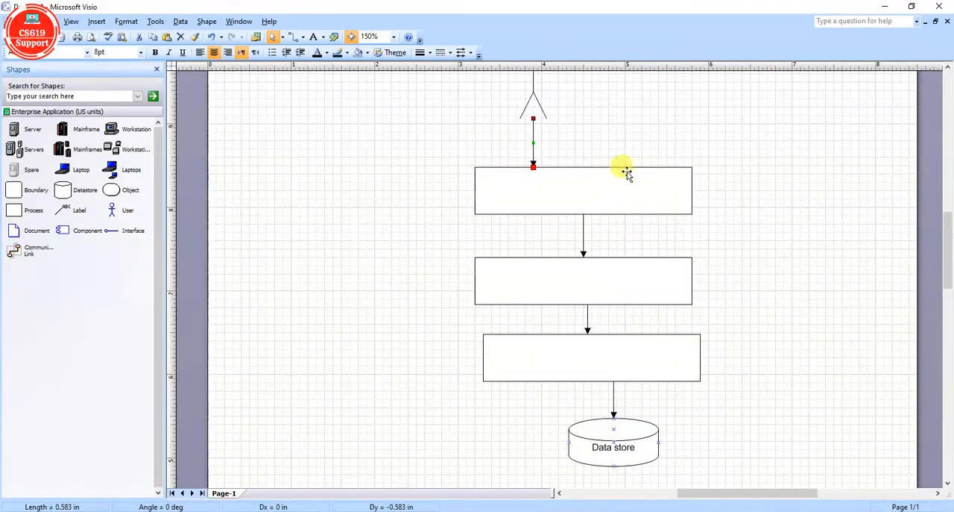
pyautogui.click(471, 57)
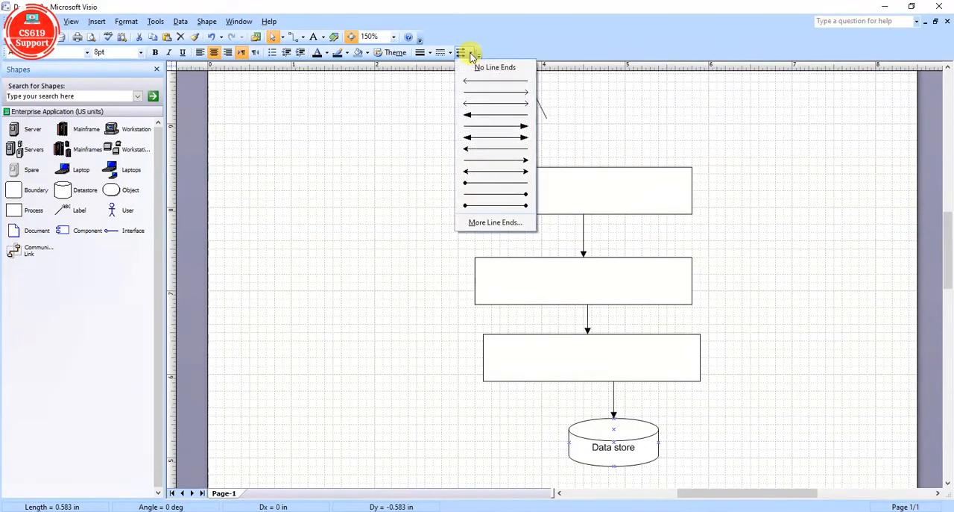
pyautogui.click(520, 139)
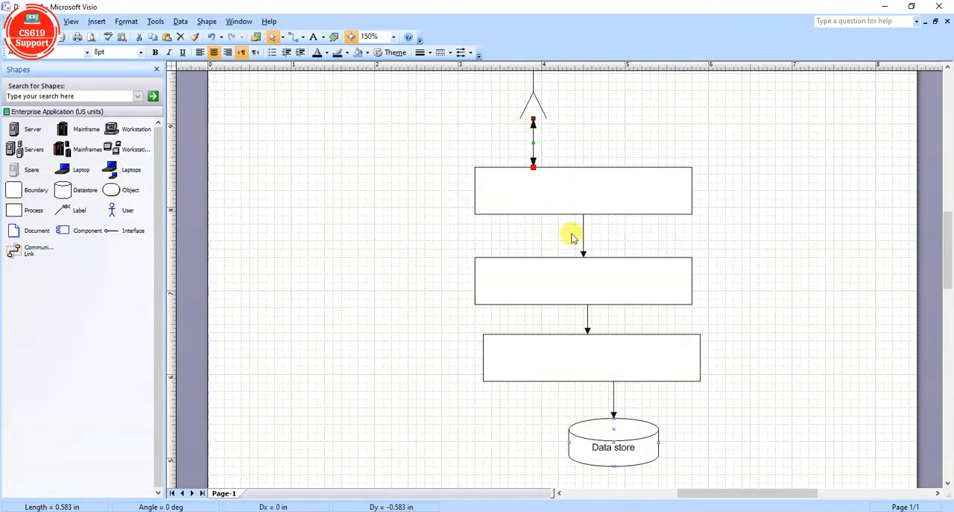
pyautogui.click(462, 53)
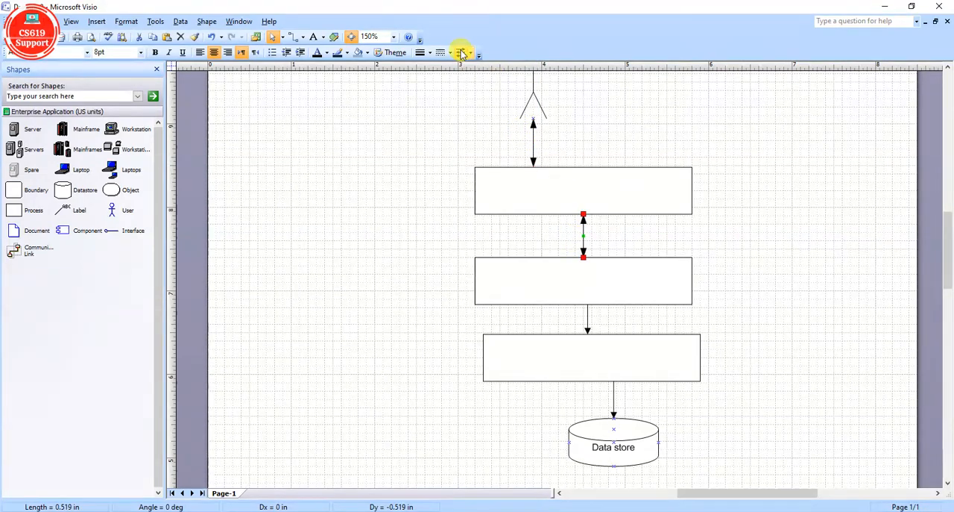
# Give the two lower connectors filled arrowheads at both ends, and align the Data store cylinder and user figure with the boxes' centre.
pyautogui.click(588, 319)
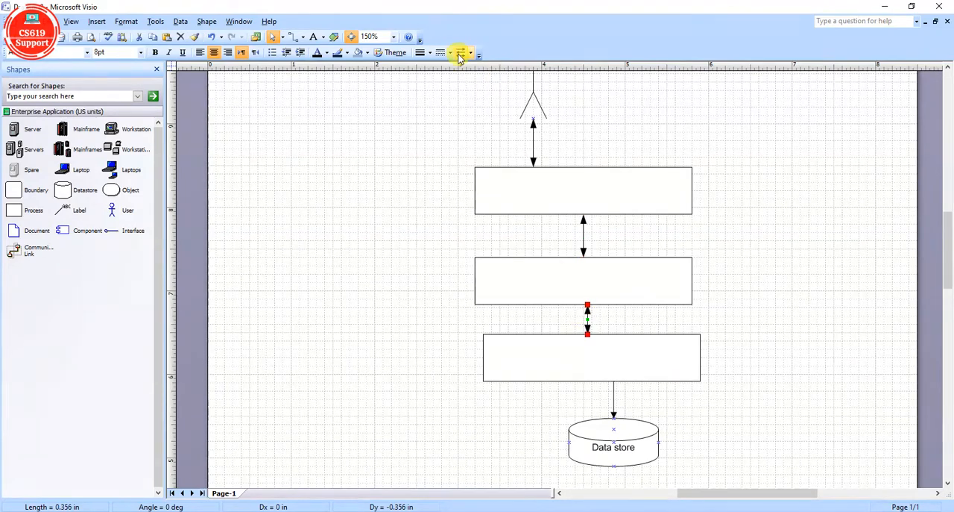
pyautogui.click(614, 397)
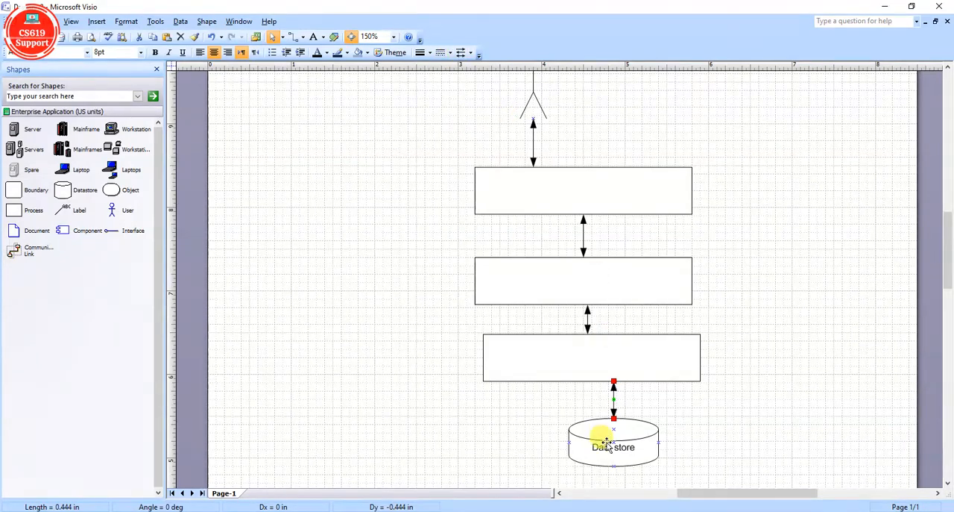
pyautogui.moveTo(603, 437); pyautogui.dragTo(581, 440)
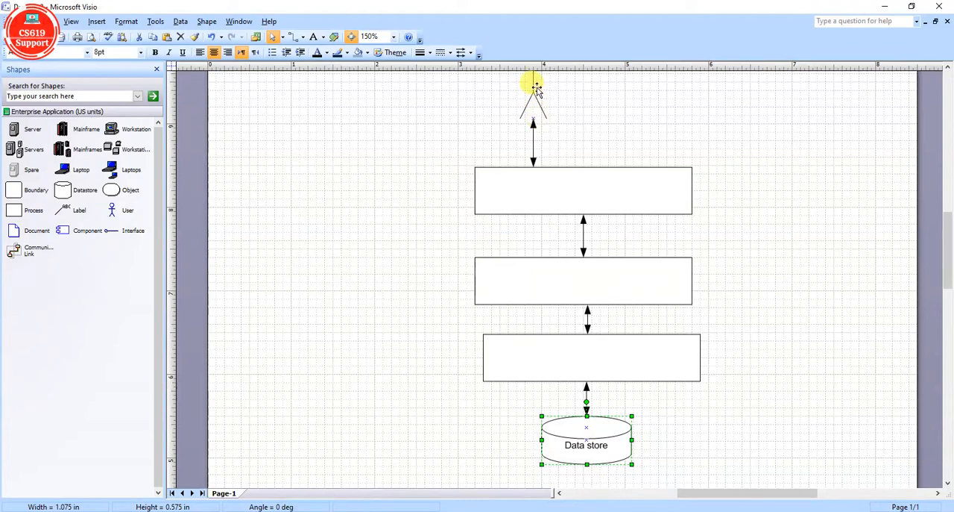
pyautogui.moveTo(538, 87); pyautogui.dragTo(577, 91)
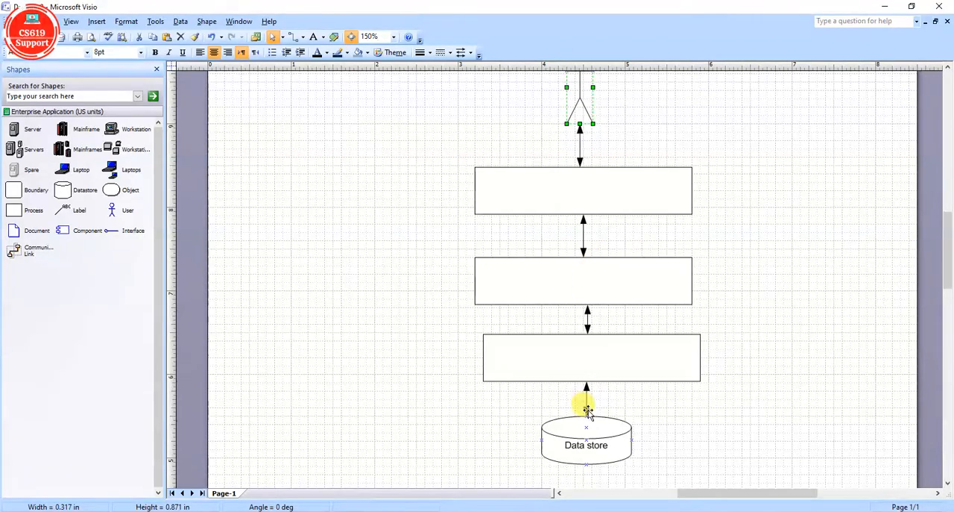
# Label the first process box below the user figure "Application Layer".
pyautogui.click(605, 184)
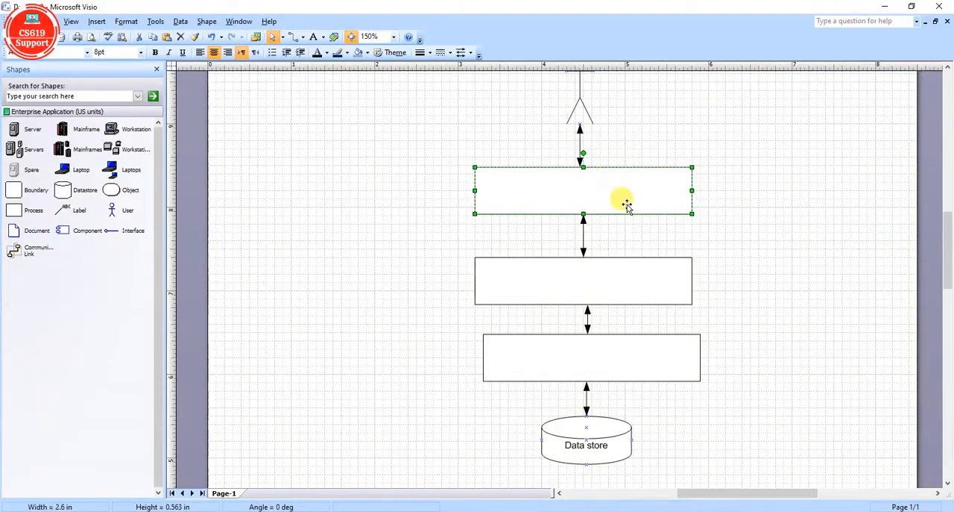
pyautogui.doubleClick(612, 193)
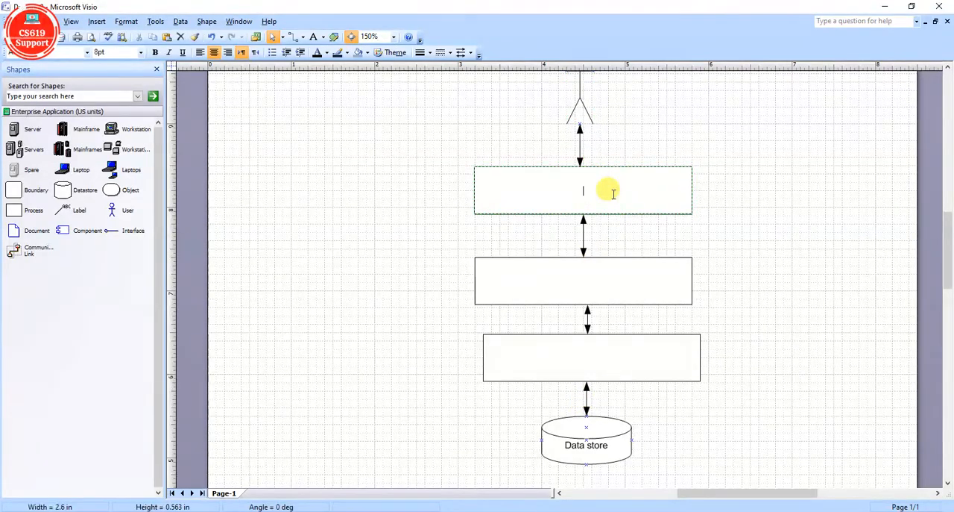
pyautogui.write('Applicati')
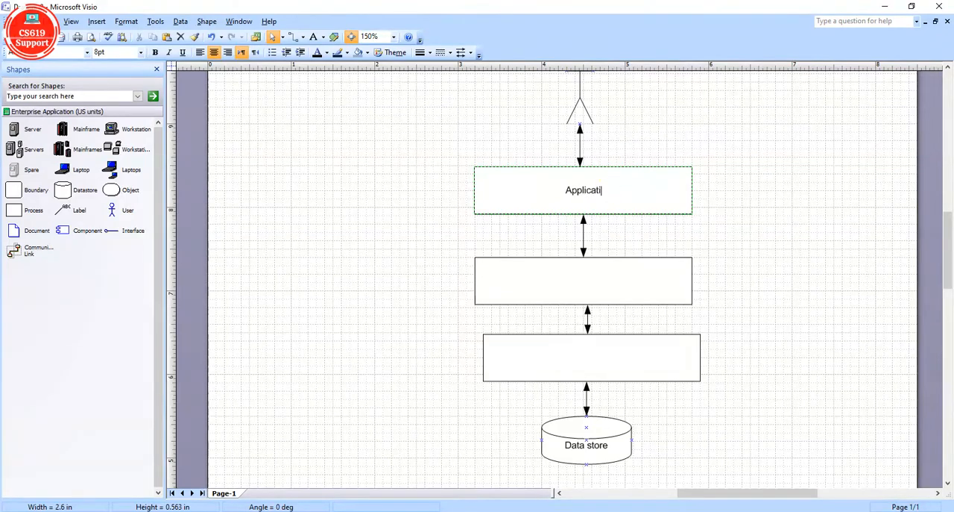
pyautogui.write('on Layer')
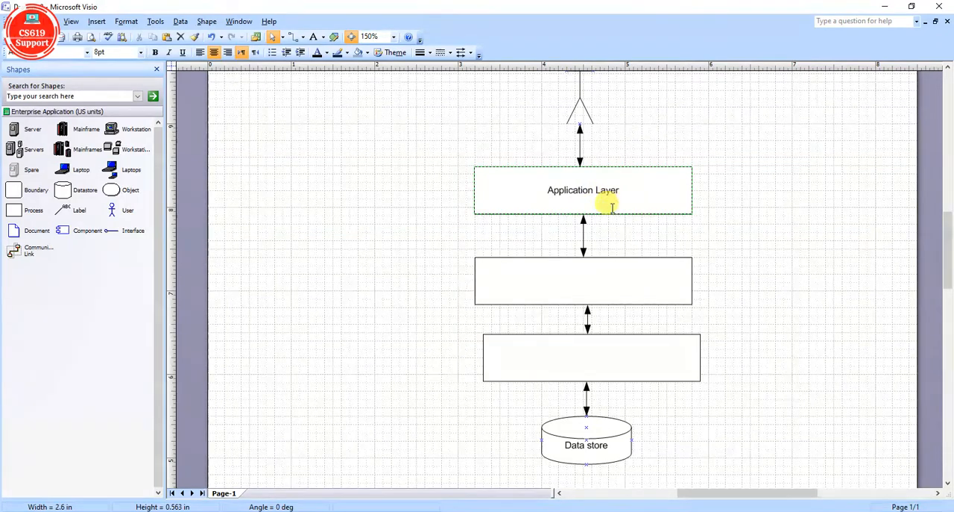
# Label the second process box "Business Logic Layer".
pyautogui.click(583, 279)
pyautogui.doubleClick(582, 280)
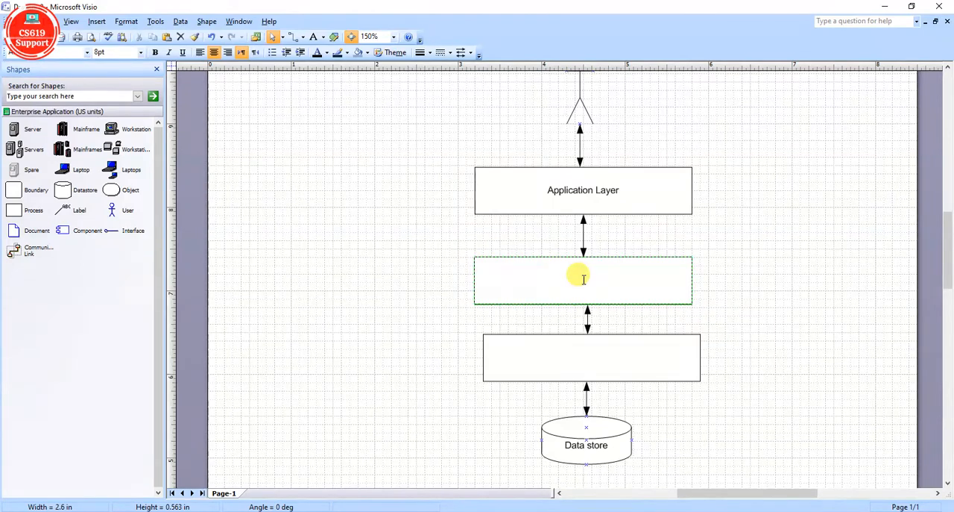
pyautogui.write('Busi')
pyautogui.write('ness')
pyautogui.write(' Login')
pyautogui.write(' Layer')
# Label the third process box, above the Data store cylinder, "Data Access Layer".
pyautogui.doubleClick(612, 358)
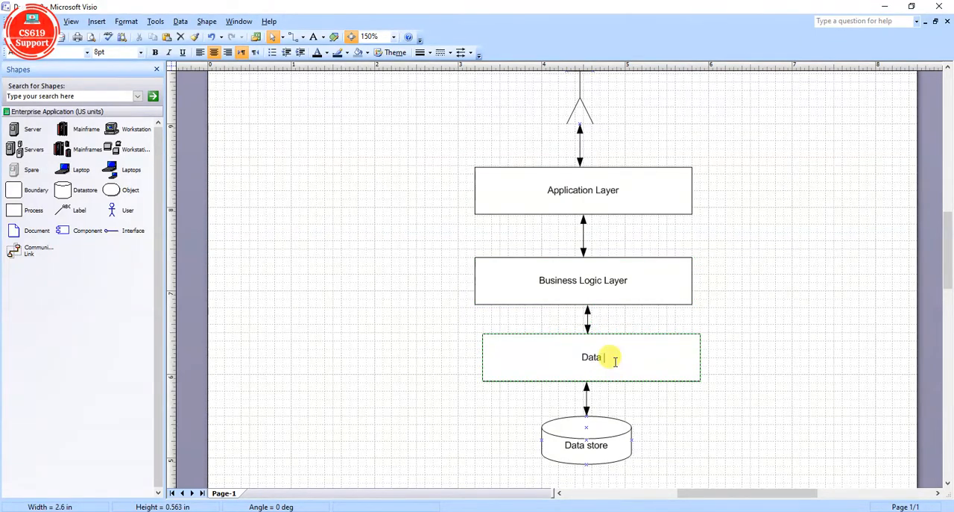
pyautogui.write('Data Acess La')
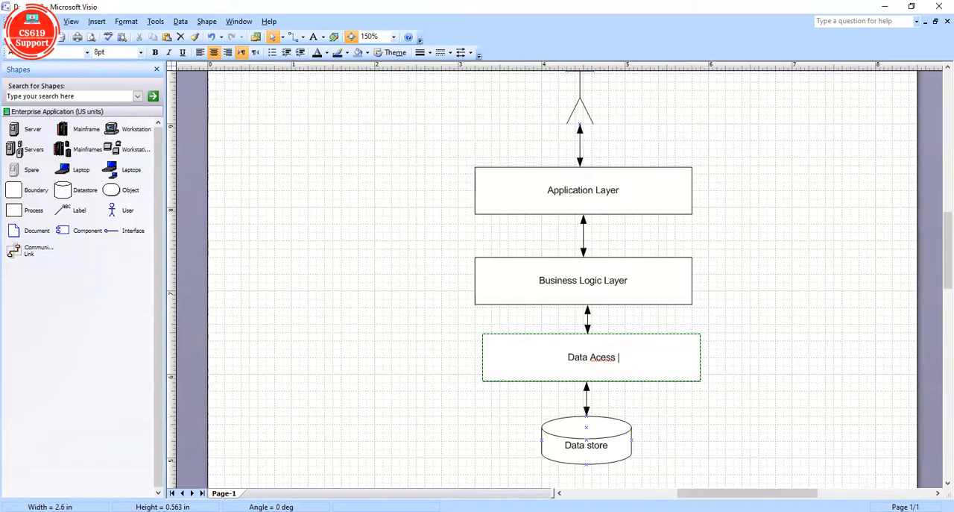
pyautogui.press('BackSpace')
pyautogui.press('BackSpace')
pyautogui.press('BackSpace')
pyautogui.press('BackSpace')
pyautogui.press('BackSpace')
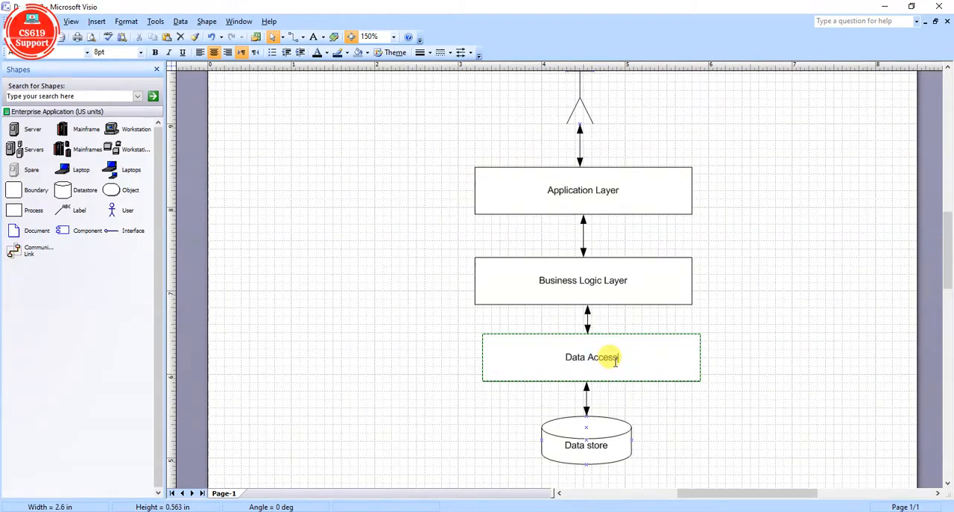
pyautogui.write('Layer')
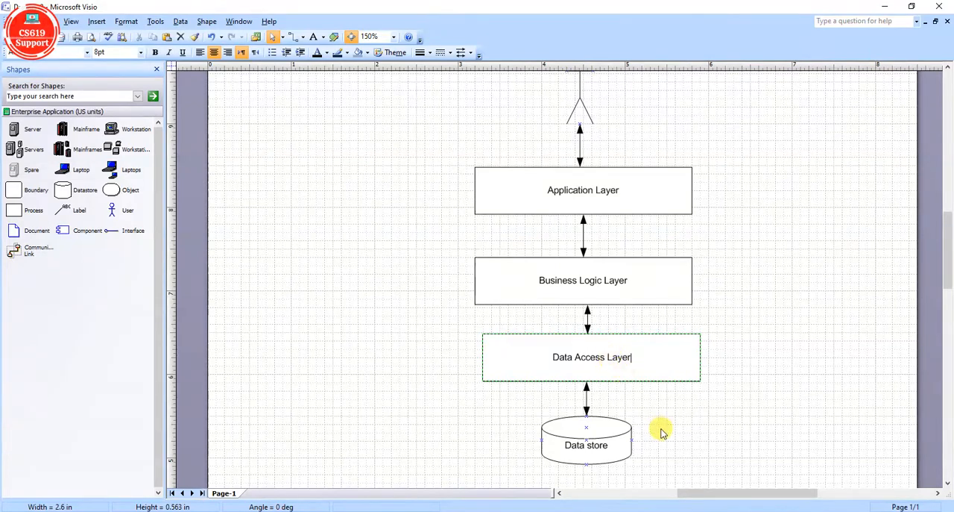
pyautogui.press('Escape')
pyautogui.click(774, 412)
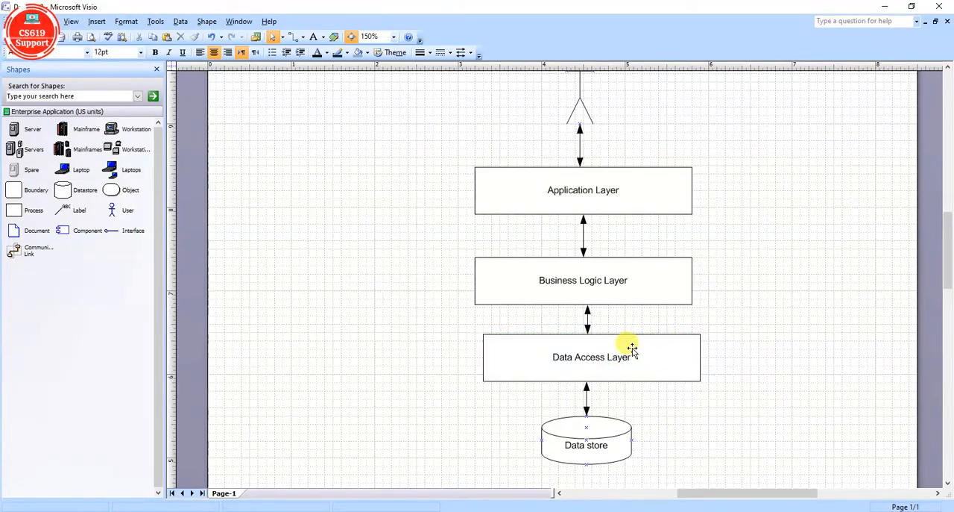
# Fill the Application Layer box with light green and the Business Logic Layer box with light blue from the theme colors.
pyautogui.click(618, 170)
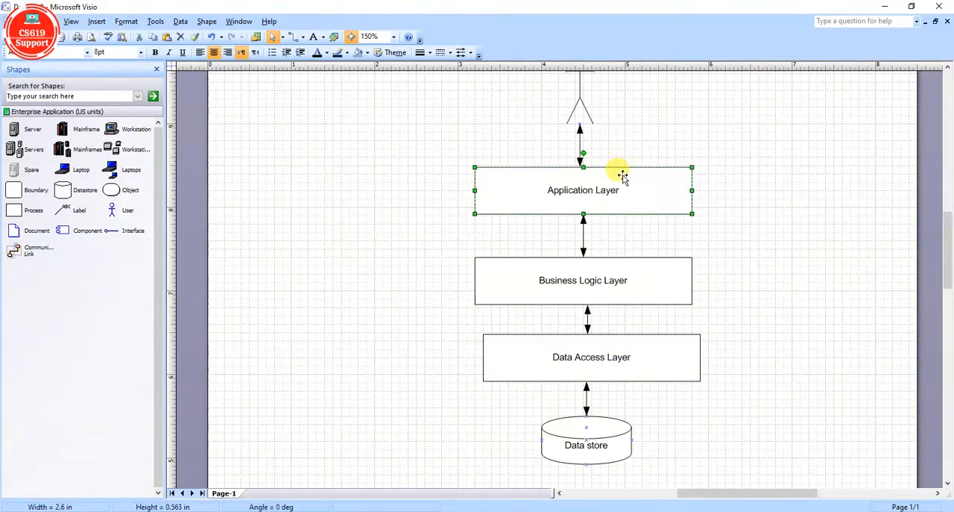
pyautogui.click(365, 54)
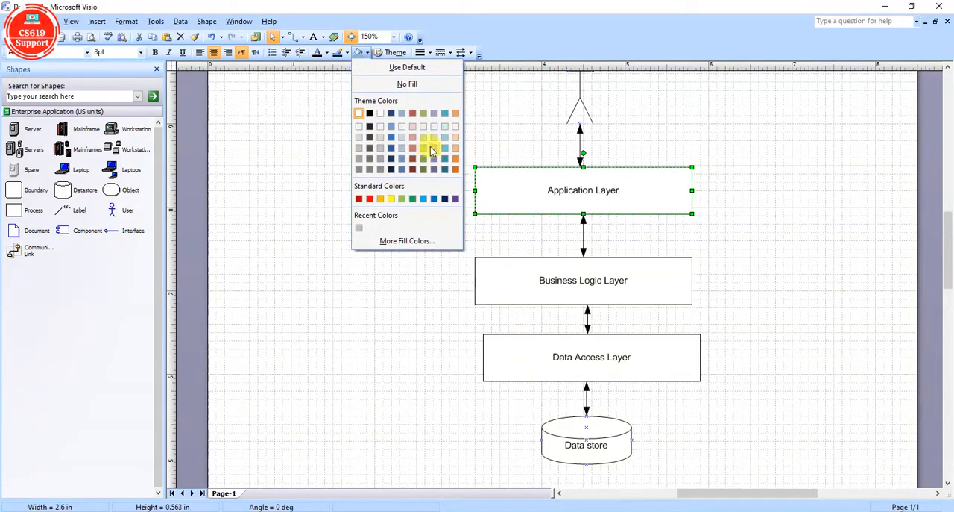
pyautogui.click(425, 140)
pyautogui.click(511, 271)
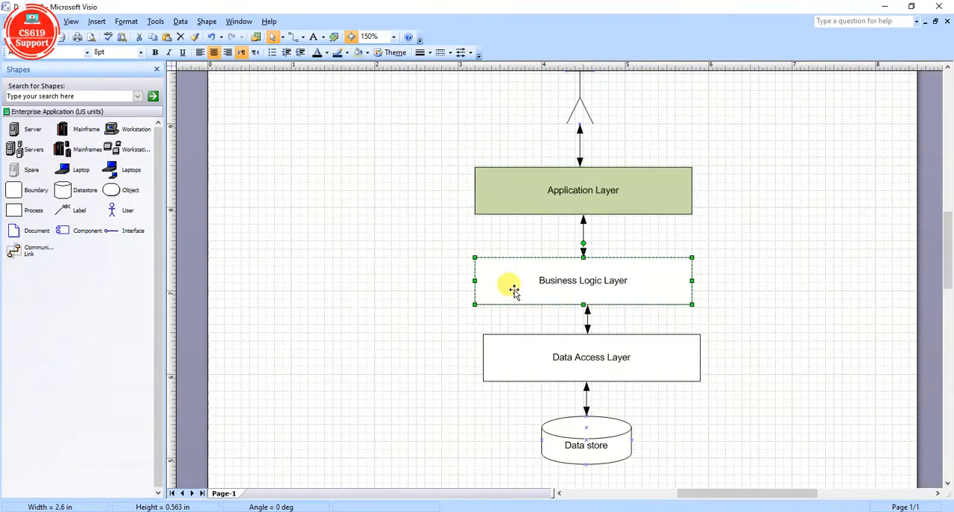
pyautogui.click(366, 57)
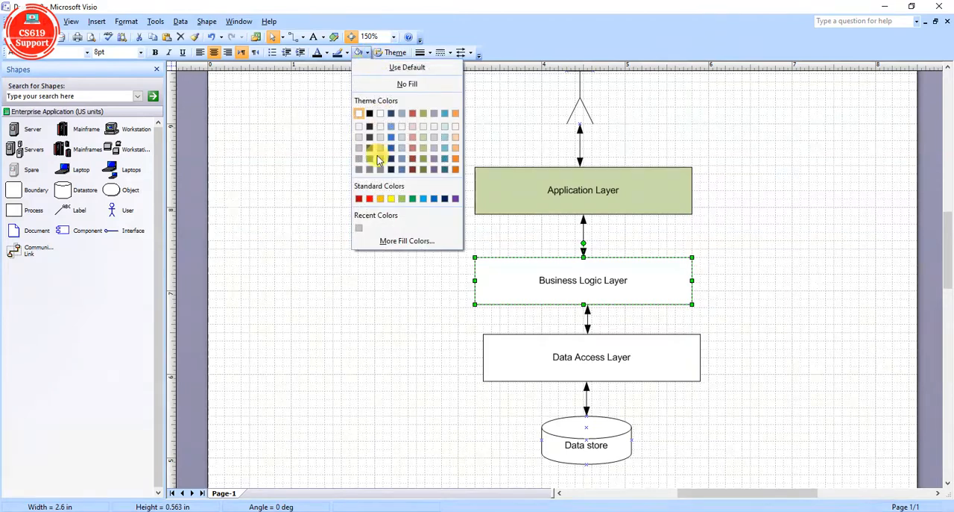
pyautogui.click(445, 143)
# Fill the Data Access Layer box with light orange from the theme colors.
pyautogui.click(524, 346)
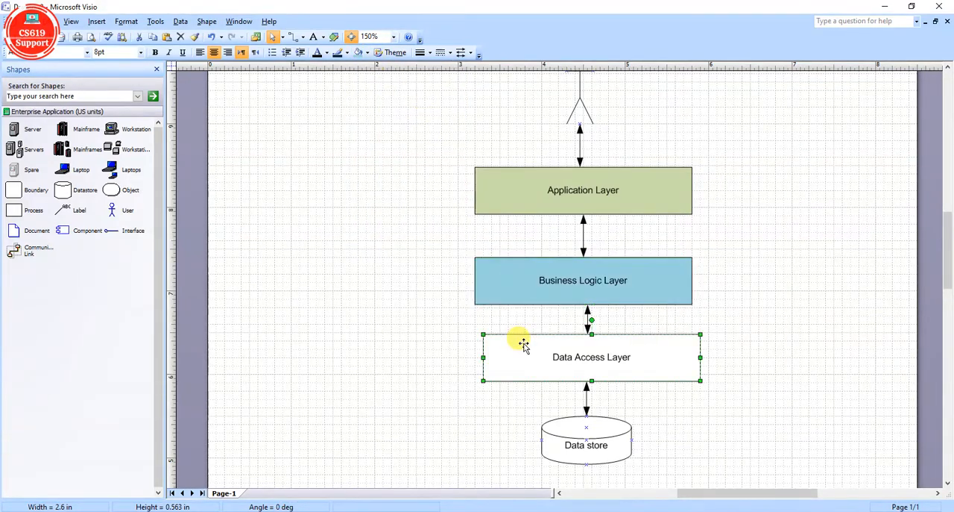
pyautogui.click(366, 54)
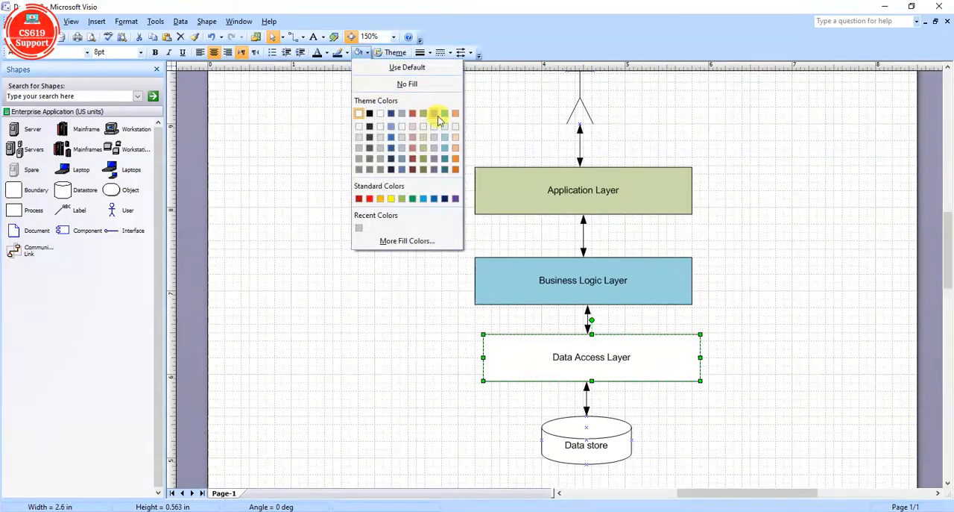
pyautogui.click(456, 139)
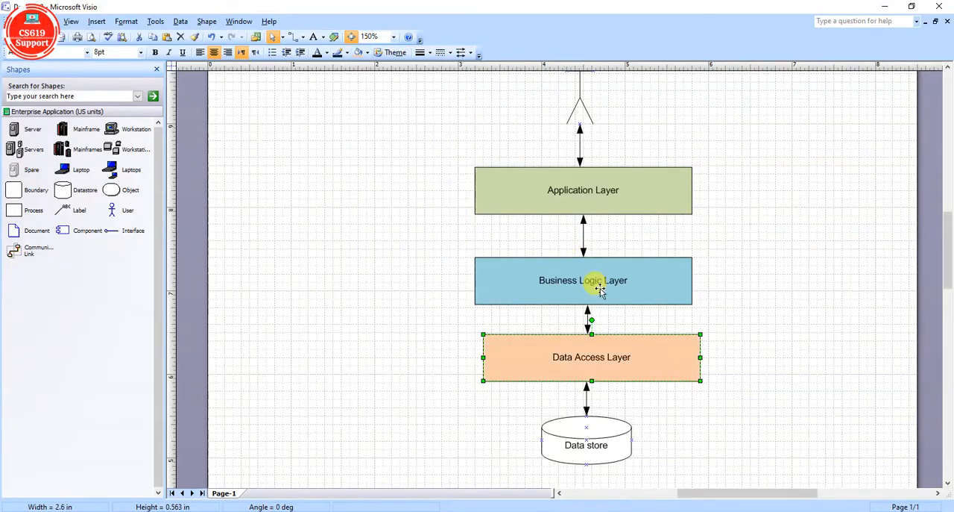
pyautogui.click(783, 360)
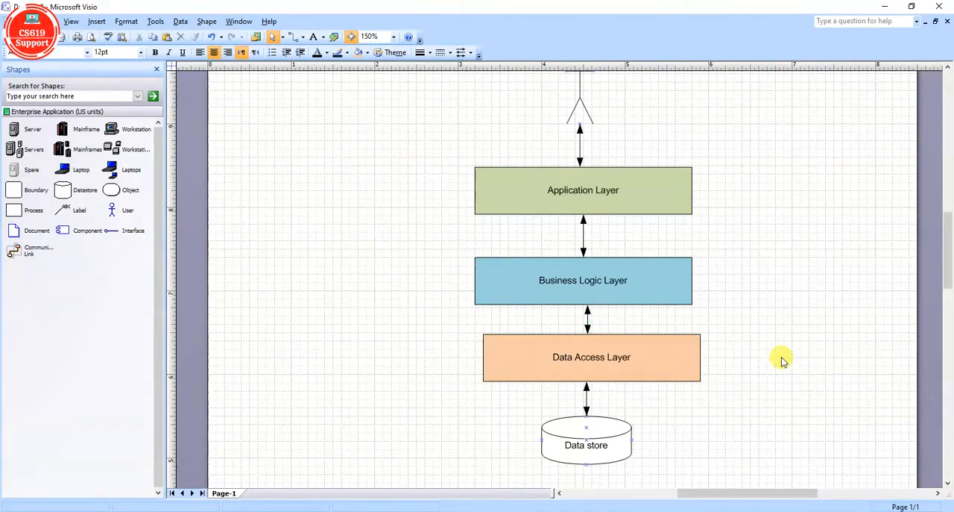
# Fill the Data store cylinder with the base orange theme color.
pyautogui.click(586, 432)
pyautogui.click(366, 54)
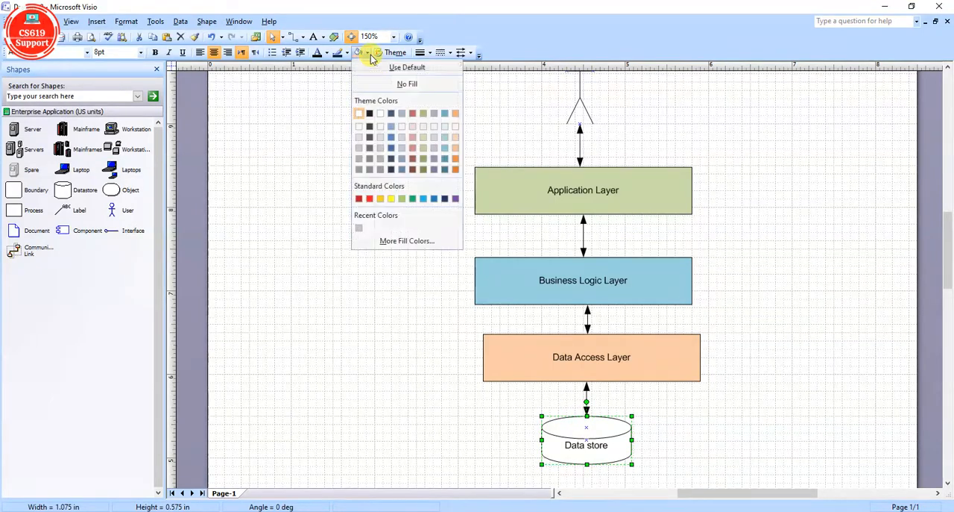
pyautogui.click(418, 131)
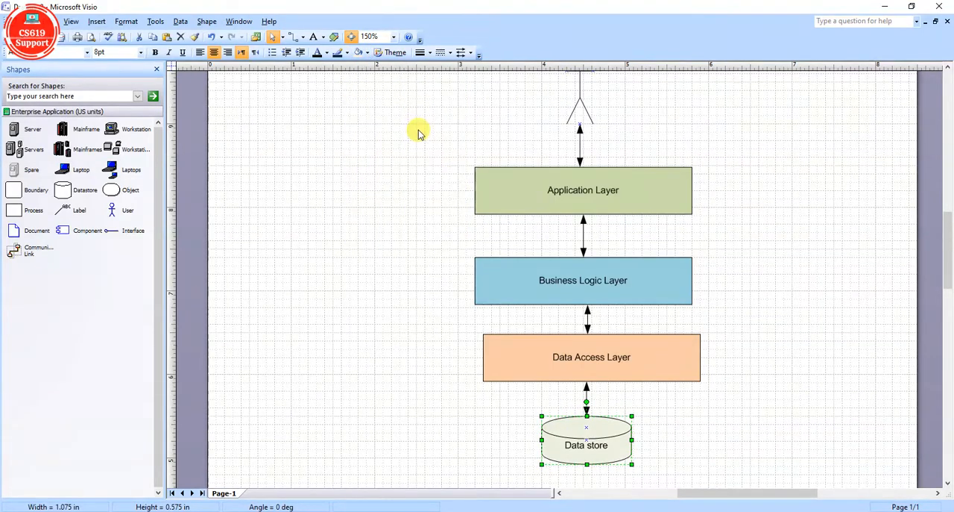
pyautogui.click(367, 53)
pyautogui.click(455, 114)
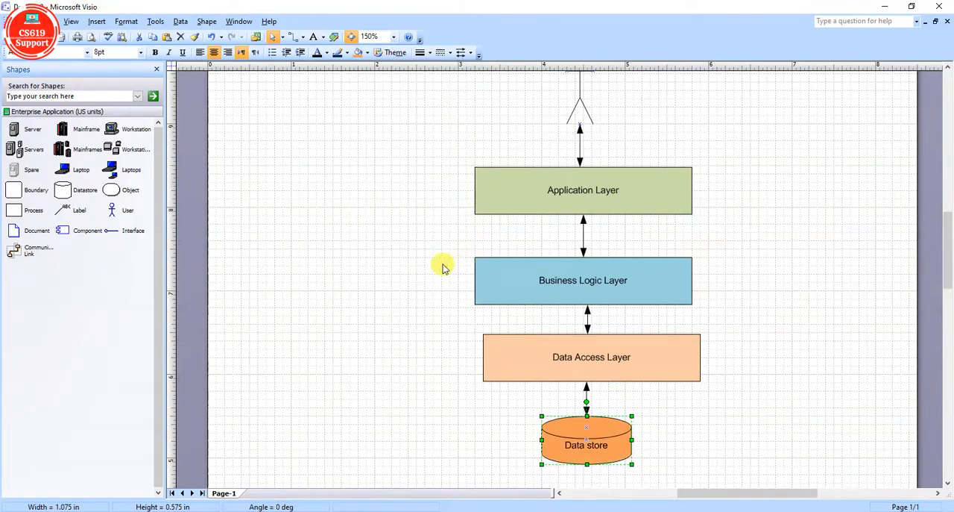
# Set the text of the three layer boxes and the Data store cylinder to 14 pt bold.
pyautogui.moveTo(367, 150); pyautogui.dragTo(797, 474)
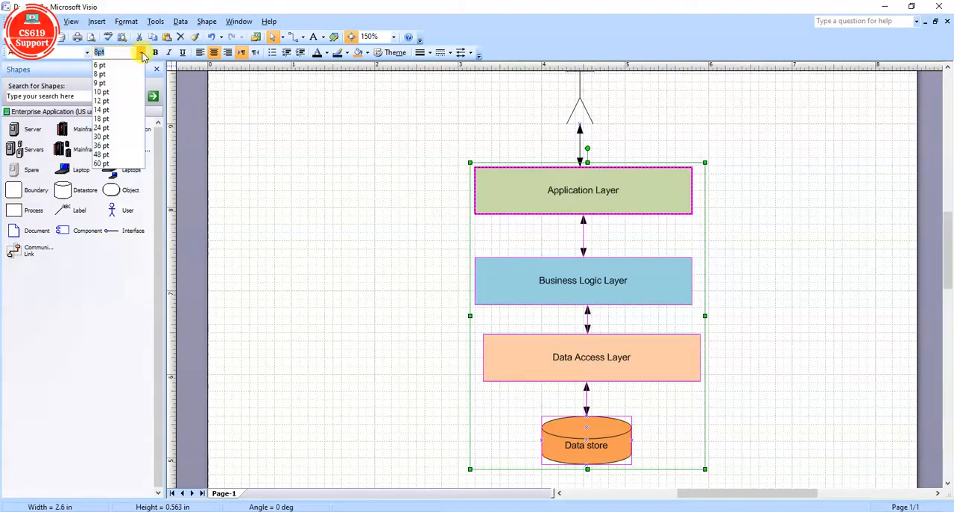
pyautogui.click(125, 110)
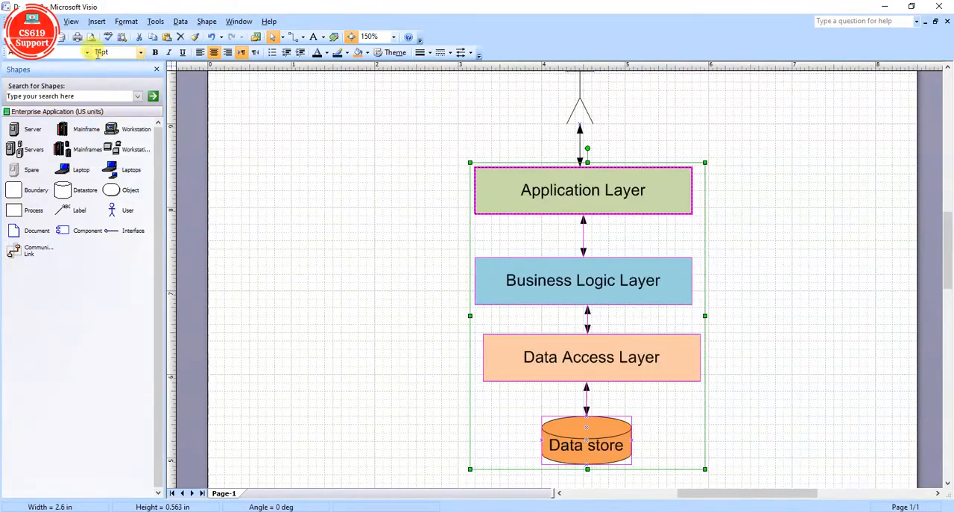
pyautogui.click(155, 52)
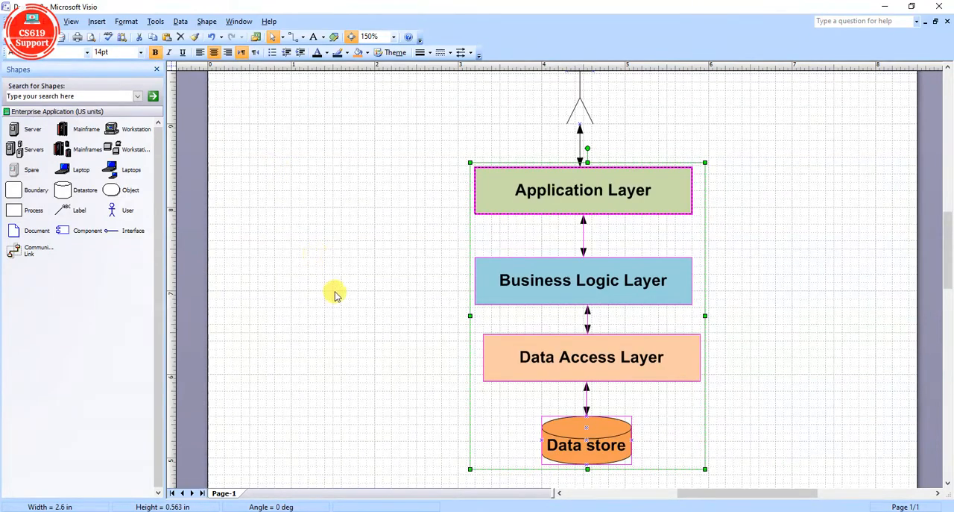